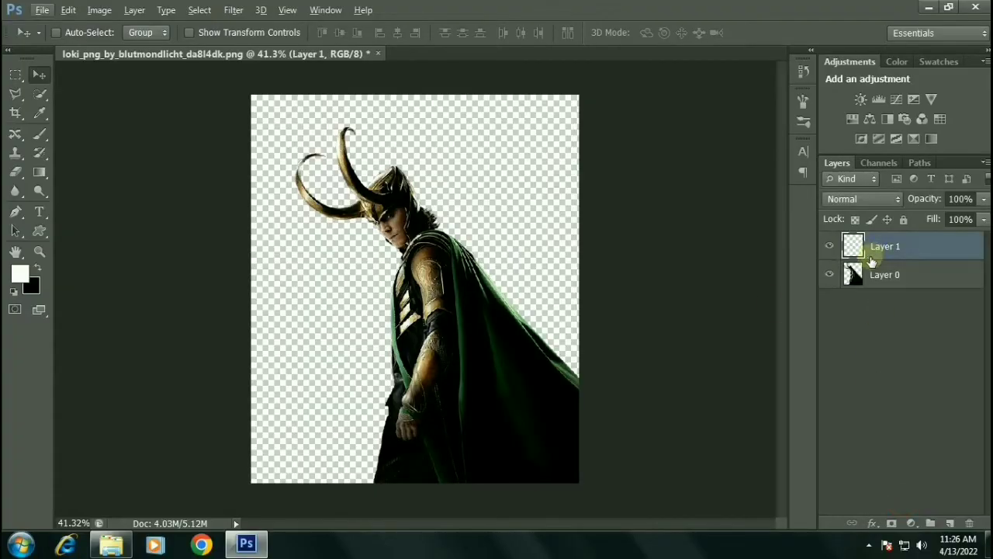
Step: Move Layer 1 beneath the Loki cut-out and fill it solid black
{"action": "left_click_drag", "start_coordinate": [872, 263], "coordinate": [872, 289]}
{"action": "key", "text": "x"}
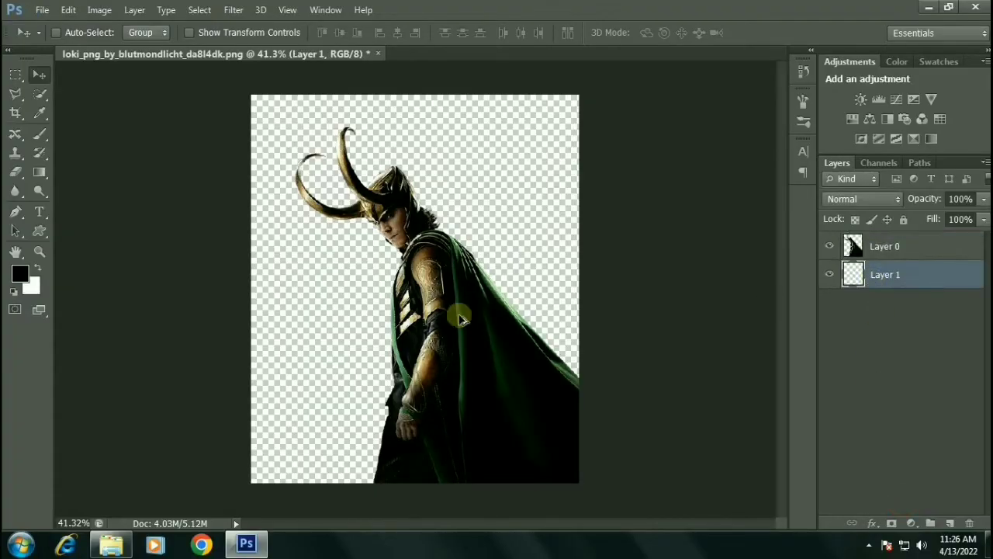
{"action": "key", "text": "alt+BackSpace"}
{"action": "scroll", "coordinate": [458, 318], "scroll_direction": "up", "scroll_amount": 2}
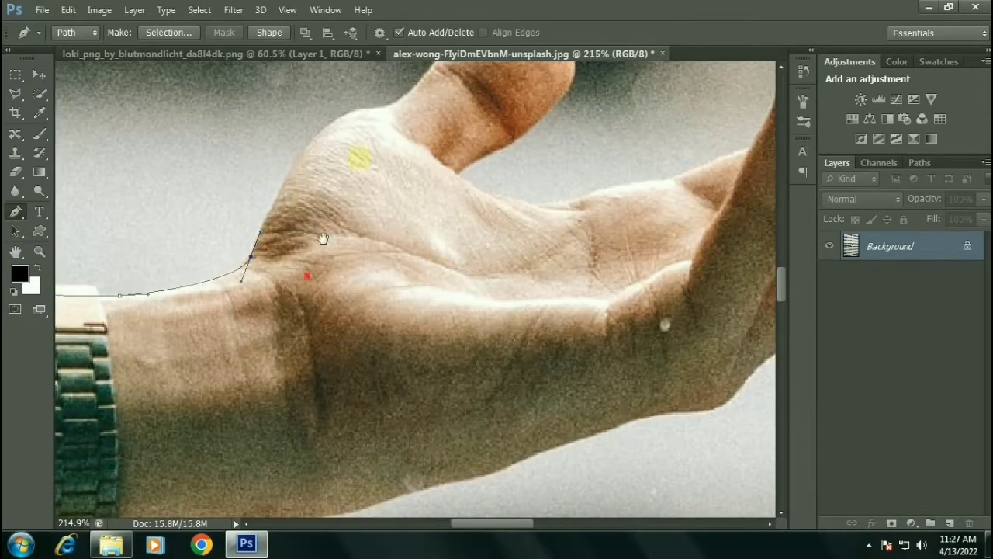
Step: Bring the arm's thumb into view while outlining the arm in the wristwatch photo
{"action": "left_click_drag", "start_coordinate": [323, 238], "coordinate": [268, 370]}
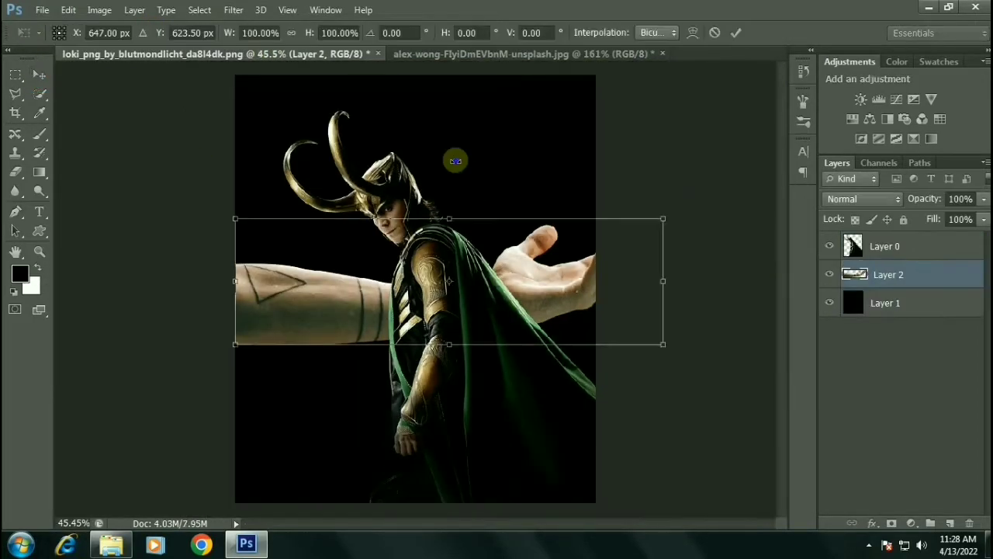
Step: Shrink the pasted arm, move it lower-left beside Loki and rotate it into an open hand
{"action": "key", "text": "ctrl+t"}
{"action": "left_click_drag", "start_coordinate": [587, 251], "coordinate": [468, 334]}
{"action": "key", "text": "Return"}
{"action": "key", "text": "ctrl+t"}
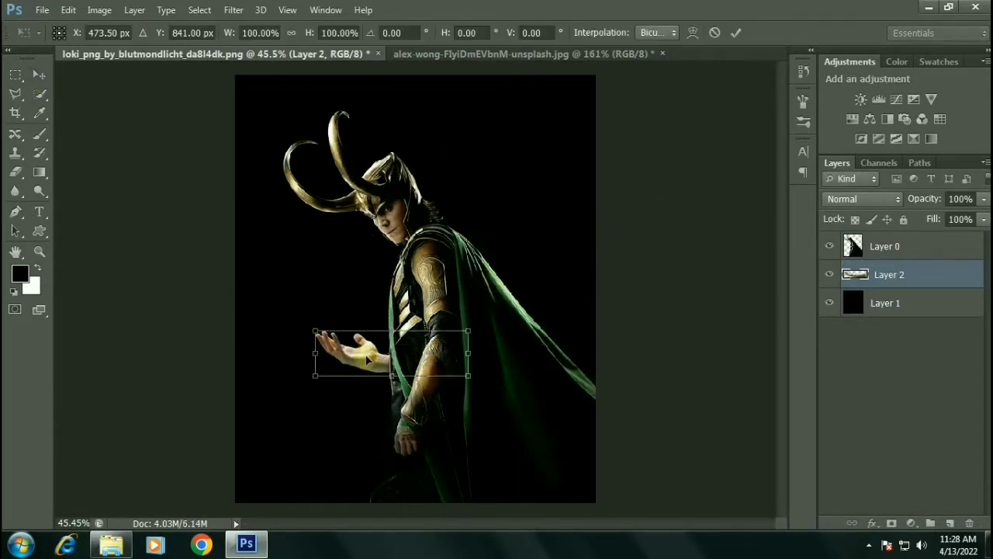
{"action": "left_click_drag", "start_coordinate": [339, 347], "coordinate": [315, 355]}
{"action": "key", "text": "Return"}
{"action": "key", "text": "ctrl+t"}
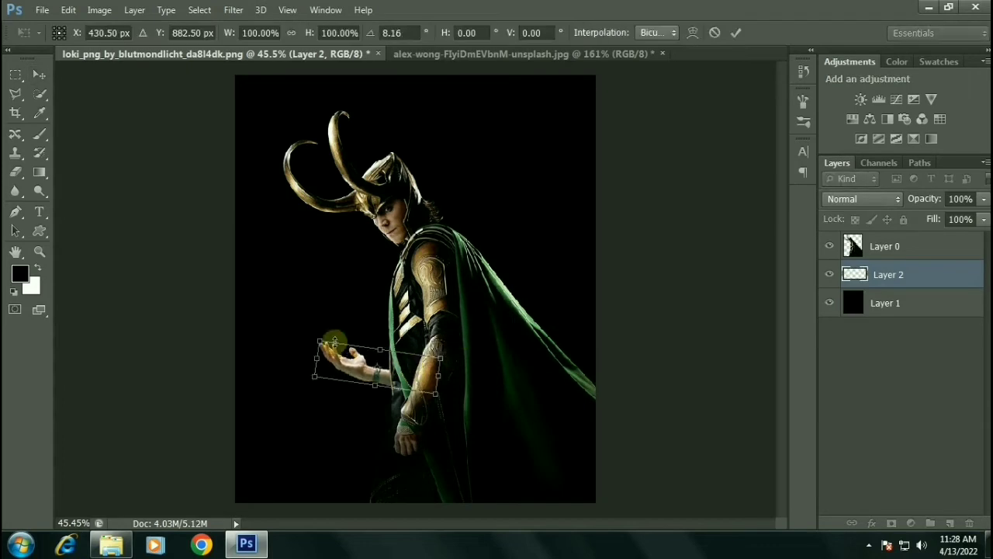
{"action": "key", "text": "Return"}
Step: Add a Brightness/Contrast adjustment clipped to the arm layer
{"action": "scroll", "coordinate": [404, 388], "scroll_direction": "up", "scroll_amount": 5}
{"action": "left_click", "coordinate": [861, 99]}
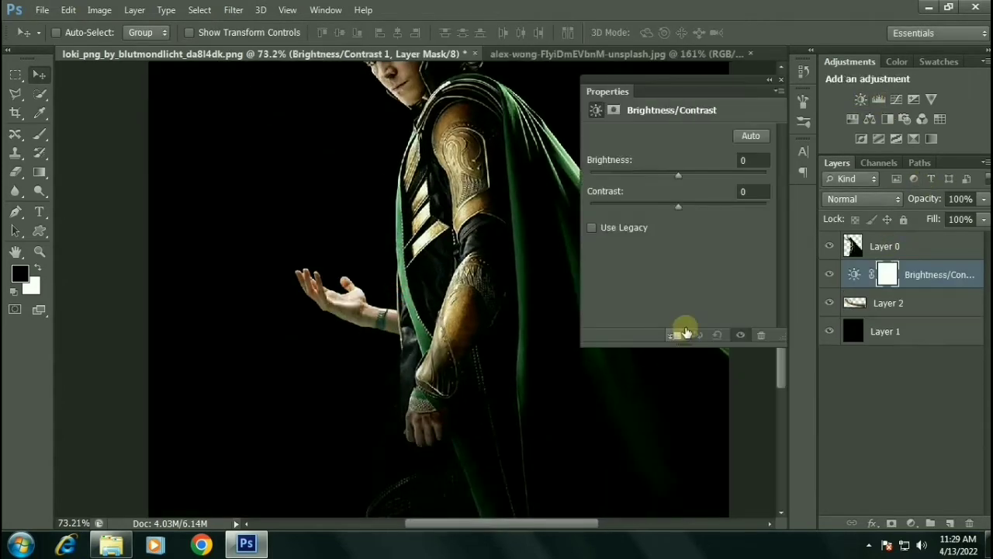
{"action": "left_click", "coordinate": [784, 63]}
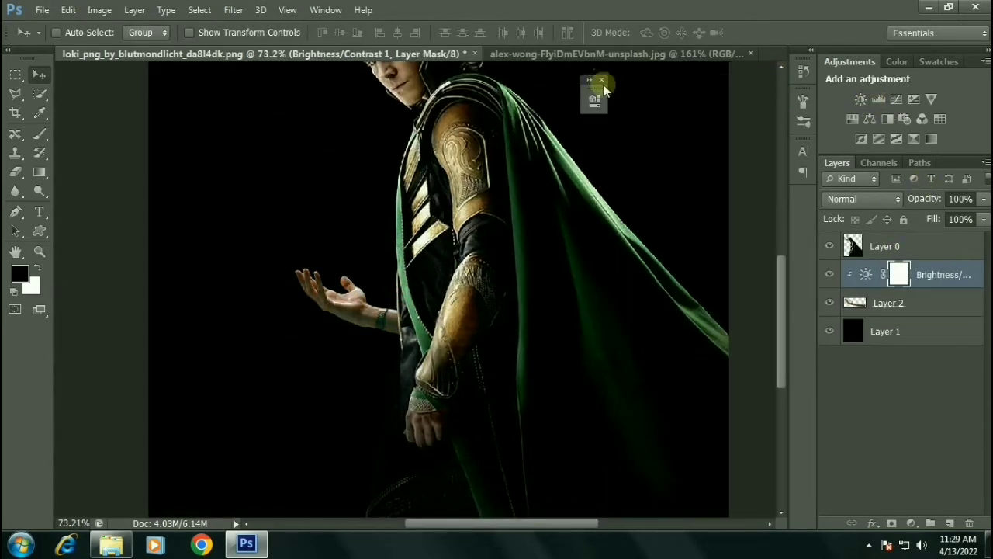
{"action": "key", "text": "ctrl+0"}
Step: Place the clouds image into the composite and enlarge it to cover the canvas
{"action": "left_click", "coordinate": [42, 9]}
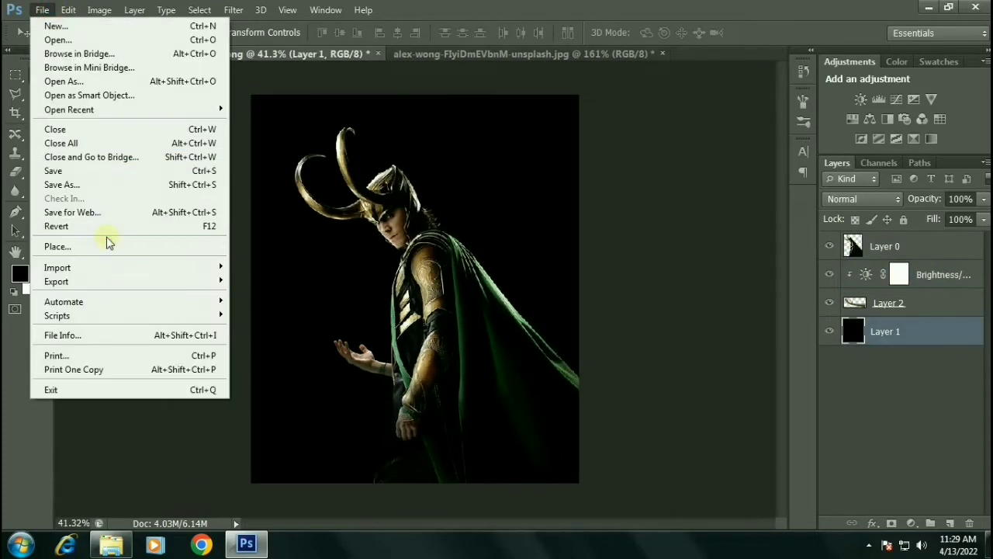
{"action": "left_click", "coordinate": [93, 243]}
{"action": "double_click", "coordinate": [402, 257]}
{"action": "left_click_drag", "start_coordinate": [547, 142], "coordinate": [536, 107]}
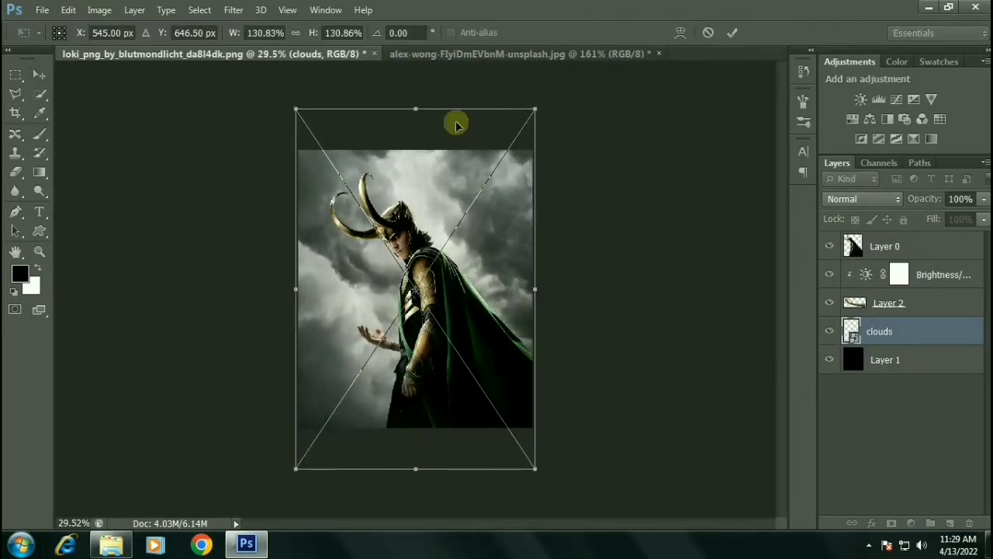
{"action": "key", "text": "Return"}
{"action": "key", "text": "ctrl+0"}
Step: Paint black vignette edges on two new layers, lowering their opacity (Layer 4 to 49%)
{"action": "key", "text": "ctrl+shift+alt+n"}
{"action": "key", "text": "b"}
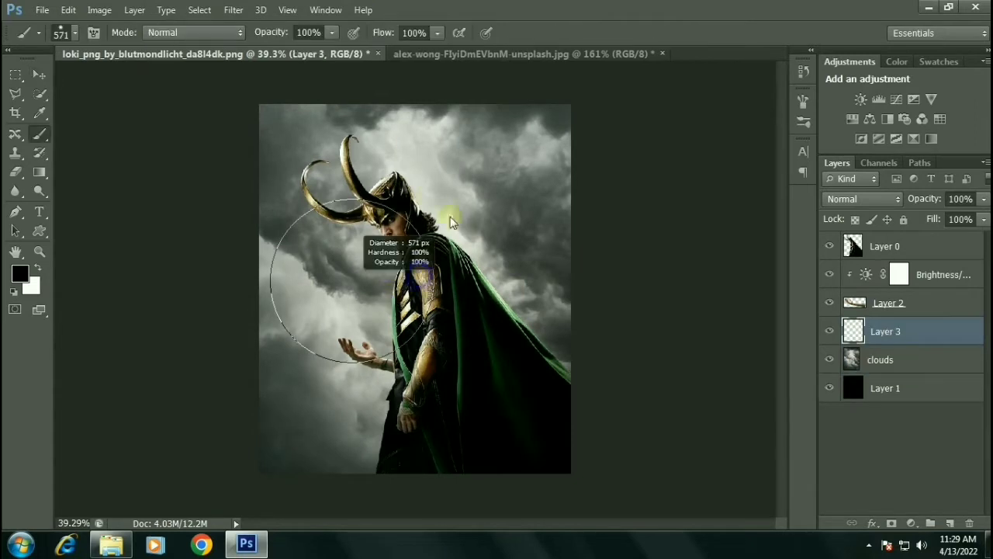
{"action": "mouse_move", "coordinate": [443, 217]}
{"action": "left_mouse_down"}
{"action": "mouse_move", "coordinate": [355, 177]}
{"action": "mouse_move", "coordinate": [299, 93]}
{"action": "mouse_move", "coordinate": [336, 553]}
{"action": "mouse_move", "coordinate": [554, 75]}
{"action": "left_mouse_up"}
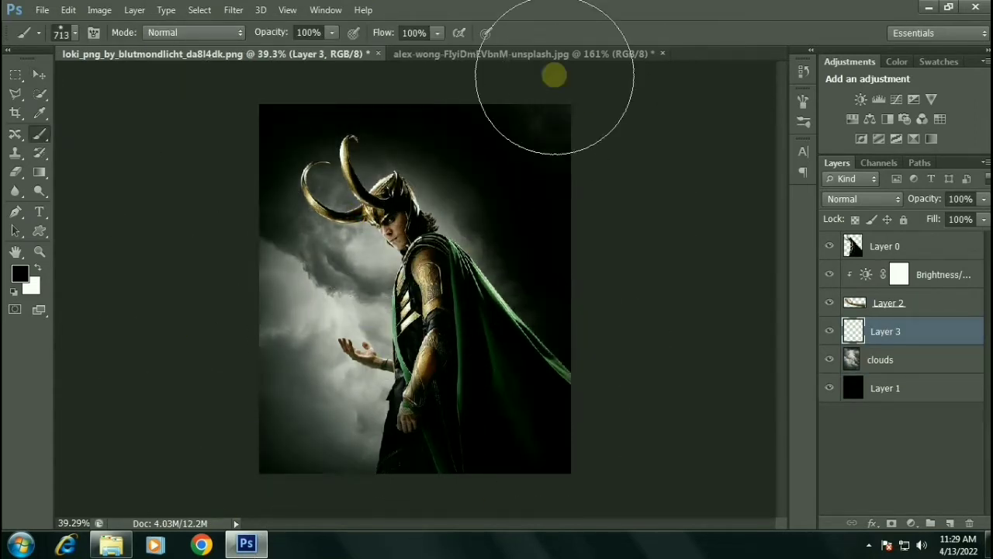
{"action": "left_click_drag", "start_coordinate": [928, 198], "coordinate": [665, 266]}
{"action": "key", "text": "ctrl+shift+alt+n"}
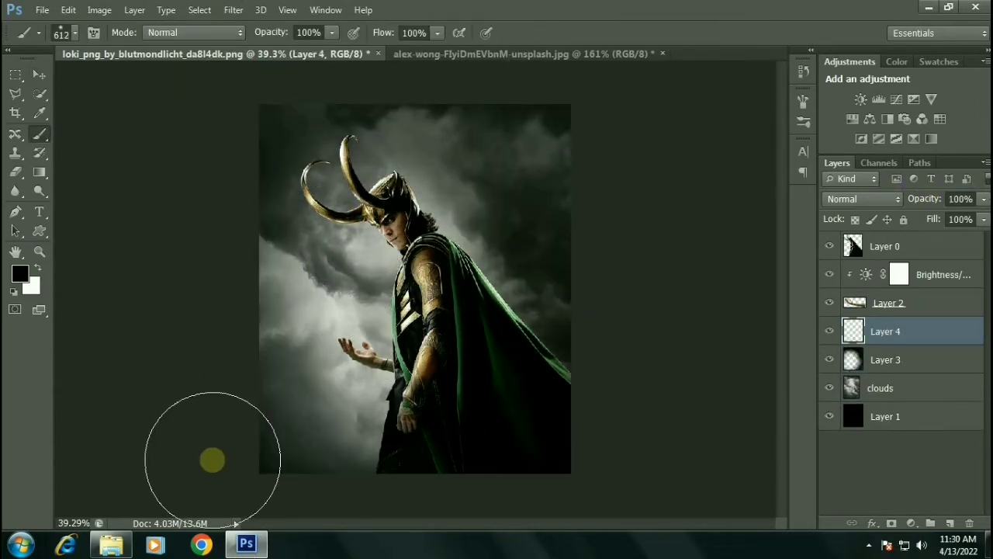
{"action": "mouse_move", "coordinate": [212, 460]}
{"action": "left_mouse_down"}
{"action": "mouse_move", "coordinate": [312, 160]}
{"action": "mouse_move", "coordinate": [306, 439]}
{"action": "mouse_move", "coordinate": [344, 399]}
{"action": "mouse_move", "coordinate": [234, 254]}
{"action": "left_mouse_up"}
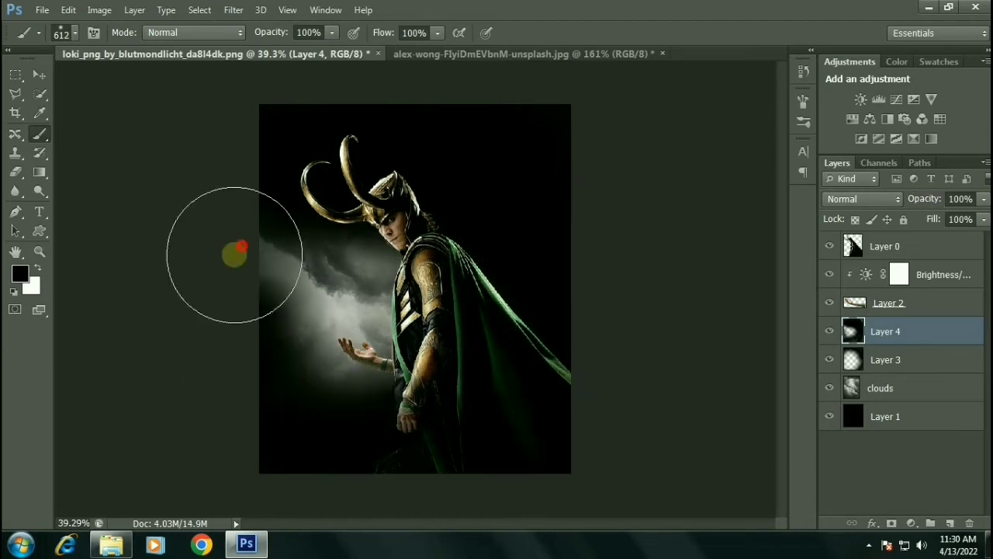
{"action": "left_click_drag", "start_coordinate": [923, 198], "coordinate": [803, 204]}
Step: Merge the Brightness/Contrast adjustment into the arm layer
{"action": "key", "text": "v"}
{"action": "scroll", "coordinate": [493, 256], "scroll_direction": "up", "scroll_amount": 5}
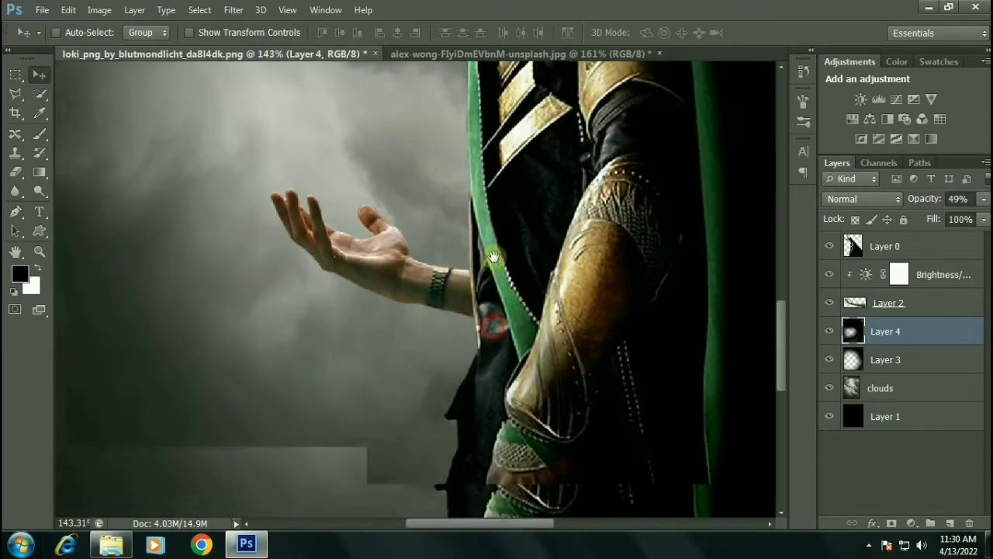
{"action": "scroll", "coordinate": [493, 256], "scroll_direction": "up", "scroll_amount": 2}
{"action": "left_click", "coordinate": [932, 274]}
{"action": "key", "text": "ctrl+e"}
Step: Add a clipped shading layer and a Hue/Saturation adjustment (Hue +7) on the arm
{"action": "key", "text": "ctrl+shift+alt+n"}
{"action": "key", "text": "b"}
{"action": "scroll", "coordinate": [543, 311], "scroll_direction": "up", "scroll_amount": 3}
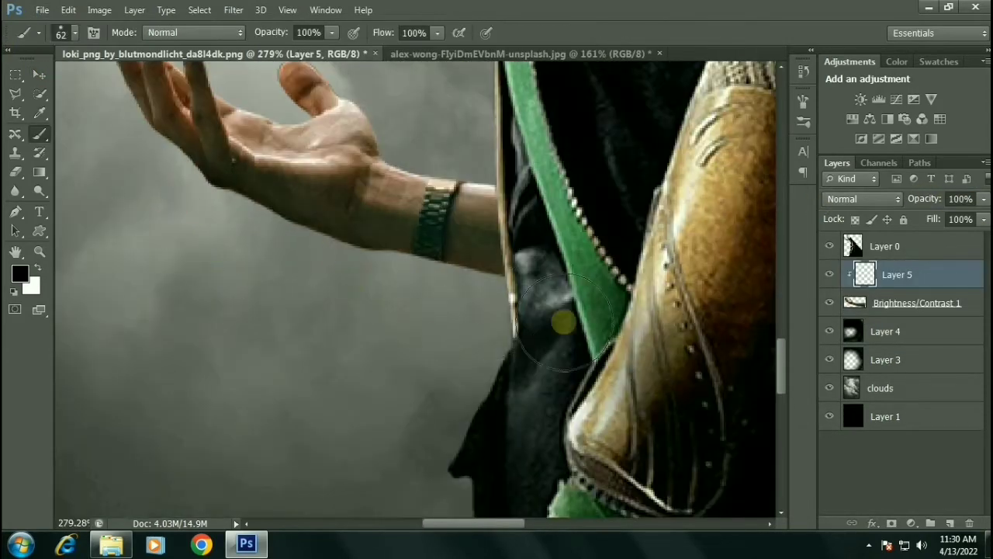
{"action": "scroll", "coordinate": [563, 321], "scroll_direction": "down", "scroll_amount": 2}
{"action": "scroll", "coordinate": [229, 255], "scroll_direction": "down", "scroll_amount": 2}
{"action": "scroll", "coordinate": [233, 266], "scroll_direction": "down", "scroll_amount": 3}
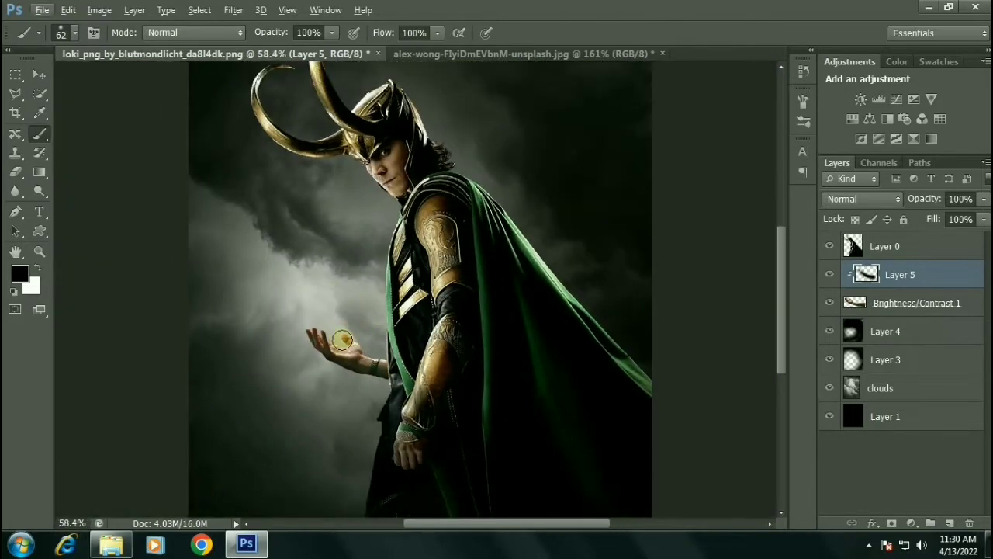
{"action": "scroll", "coordinate": [342, 339], "scroll_direction": "up", "scroll_amount": 3}
{"action": "left_click", "coordinate": [870, 119]}
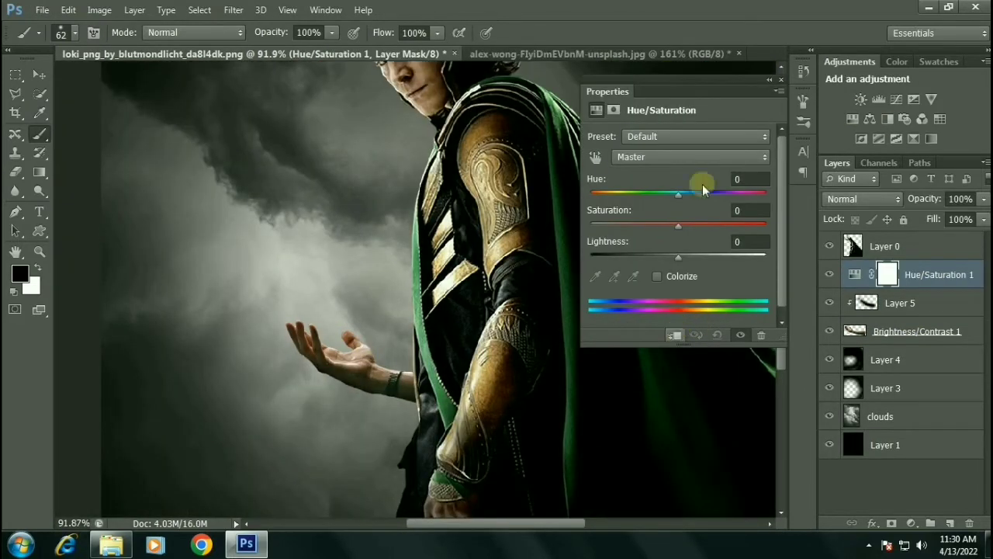
Step: Merge the arm layer with its adjustment layers
{"action": "left_click", "coordinate": [871, 332], "text": "shift"}
{"action": "scroll", "coordinate": [742, 121], "scroll_direction": "down", "scroll_amount": 3}
{"action": "key", "text": "ctrl+e"}
{"action": "key", "text": "v"}
{"action": "scroll", "coordinate": [264, 251], "scroll_direction": "down", "scroll_amount": 1}
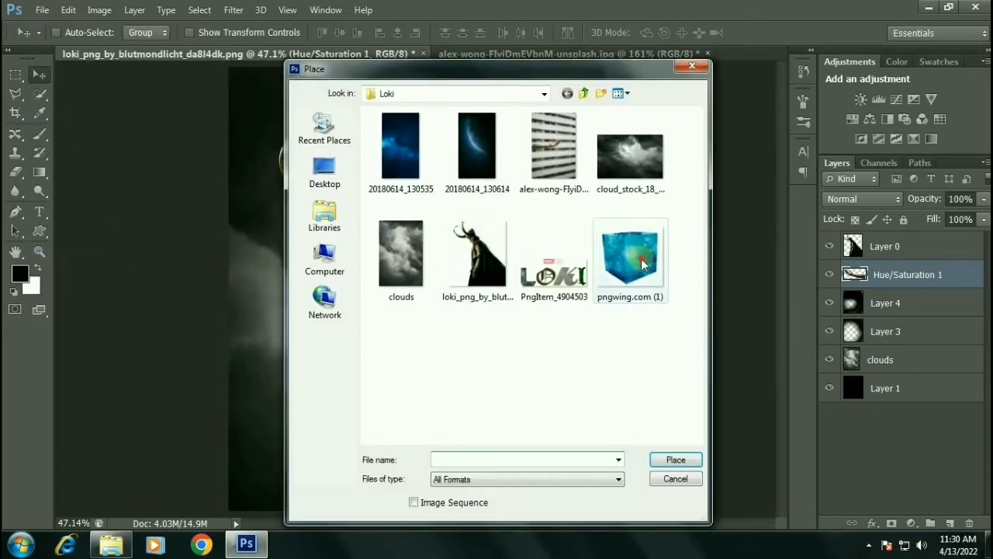
Step: Place the blue cube just above Loki's palm and warp its shape to sit naturally
{"action": "double_click", "coordinate": [642, 265]}
{"action": "mouse_move", "coordinate": [593, 126]}
{"action": "left_mouse_down"}
{"action": "mouse_move", "coordinate": [454, 267]}
{"action": "mouse_move", "coordinate": [353, 337]}
{"action": "left_mouse_up"}
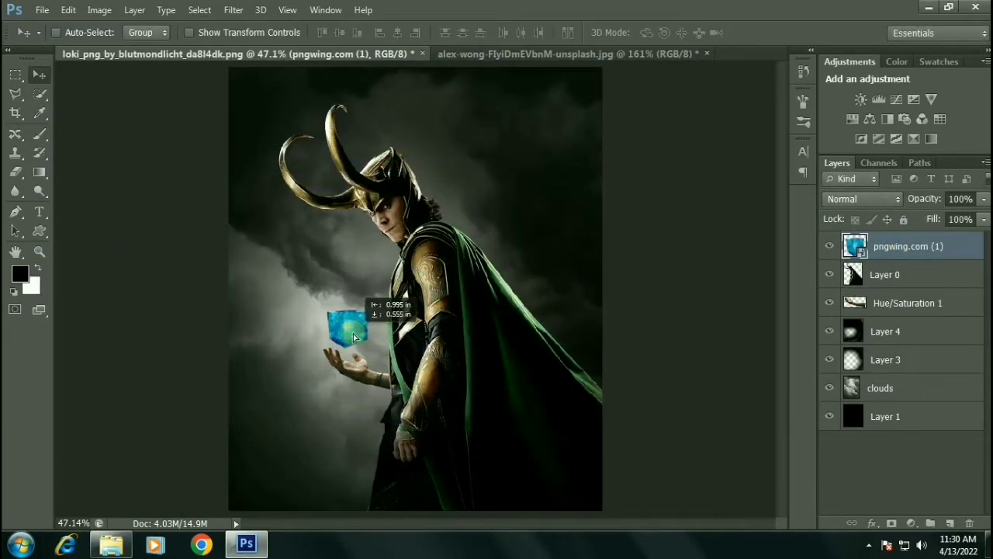
{"action": "scroll", "coordinate": [354, 336], "scroll_direction": "up", "scroll_amount": 5}
{"action": "key", "text": "ctrl+t"}
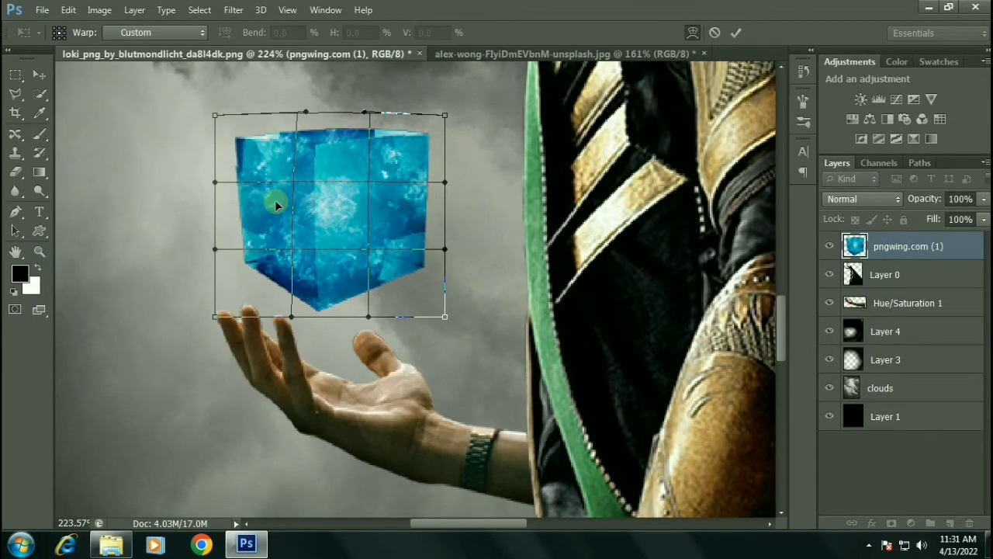
{"action": "left_click_drag", "start_coordinate": [275, 204], "coordinate": [401, 247]}
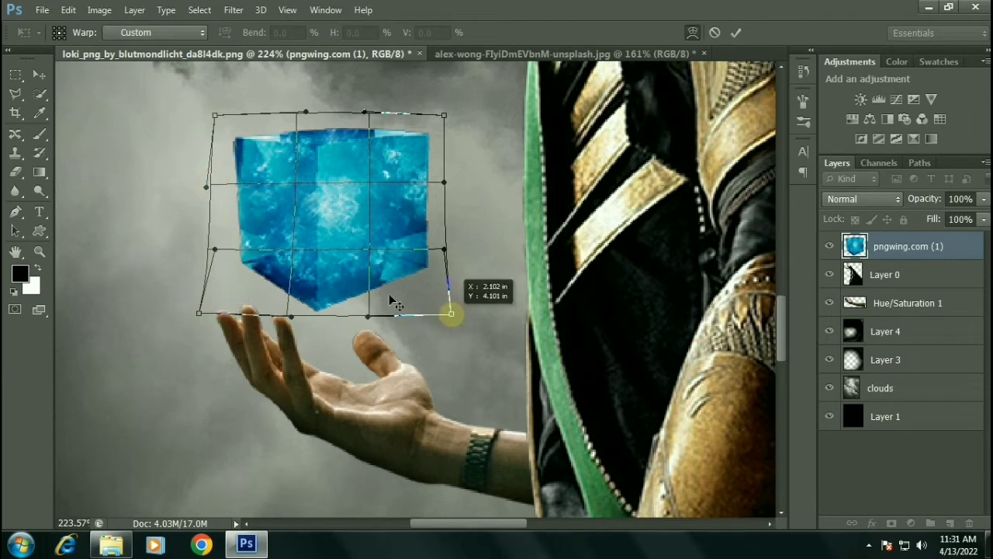
{"action": "key", "text": "Escape"}
{"action": "key", "text": "ctrl+t"}
{"action": "key", "text": "Return"}
{"action": "scroll", "coordinate": [338, 276], "scroll_direction": "up", "scroll_amount": 2}
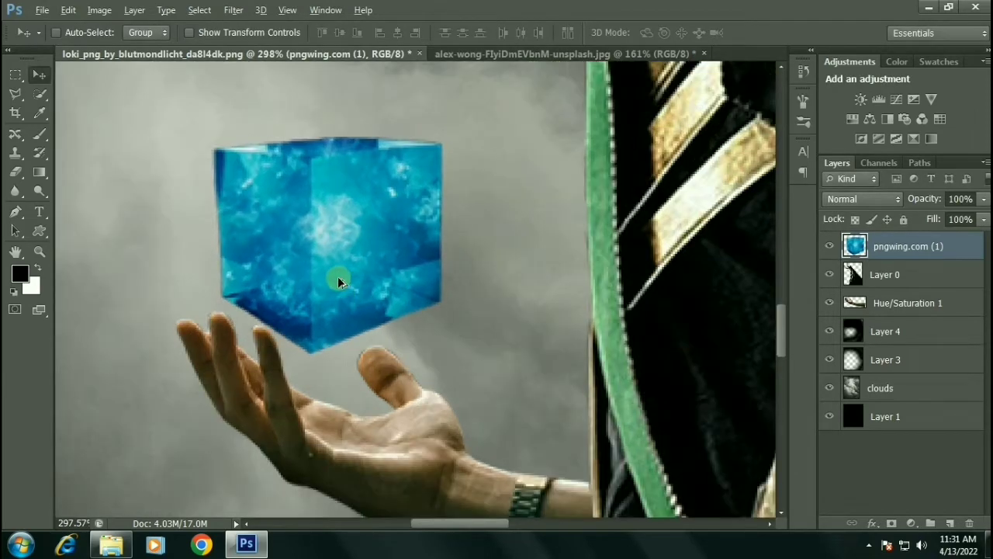
{"action": "key", "text": "ctrl+shift+alt+n"}
Step: Paint a cyan glow over the cube on a Color Dodge layer with 53% fill
{"action": "key", "text": "b"}
{"action": "left_click", "coordinate": [342, 271], "text": "alt"}
{"action": "left_click_drag", "start_coordinate": [342, 257], "coordinate": [304, 223]}
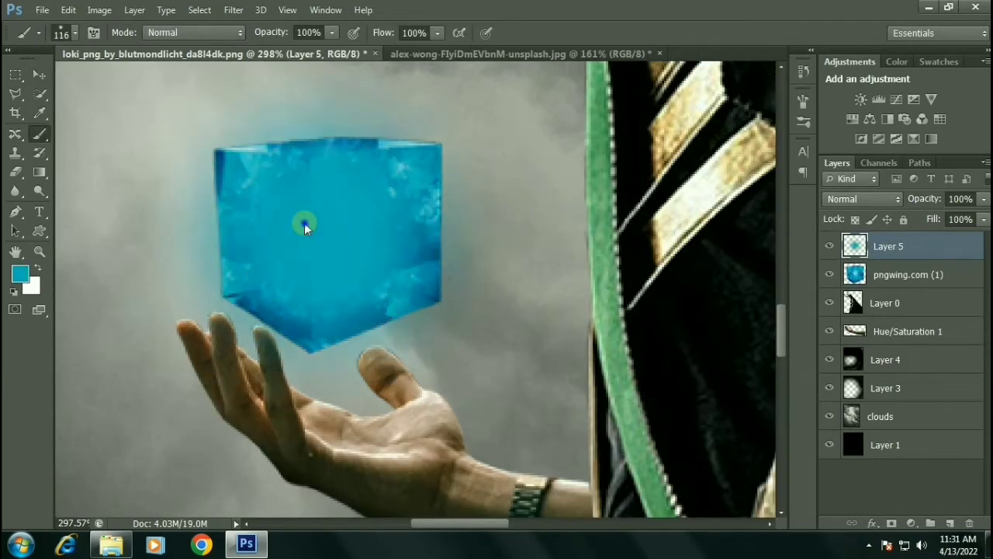
{"action": "left_click", "coordinate": [854, 199]}
{"action": "left_click", "coordinate": [854, 132]}
{"action": "scroll", "coordinate": [334, 249], "scroll_direction": "down", "scroll_amount": 3}
{"action": "left_click_drag", "start_coordinate": [934, 219], "coordinate": [892, 221]}
Step: Add Brightness/Contrast (brightness -64, contrast 51) above Layer 4 and set Layer 3 to 33% opacity
{"action": "scroll", "coordinate": [344, 257], "scroll_direction": "down", "scroll_amount": 4}
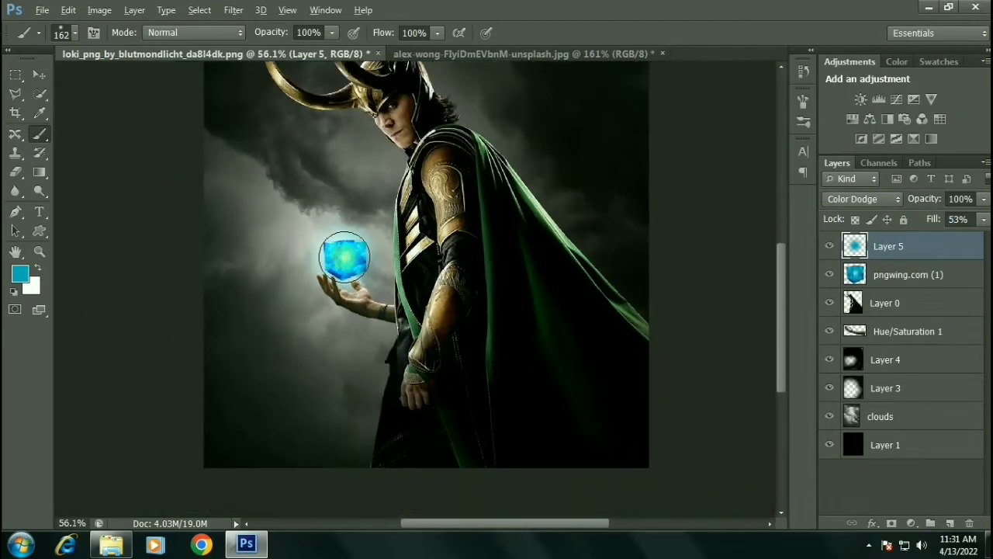
{"action": "scroll", "coordinate": [344, 257], "scroll_direction": "down", "scroll_amount": 2}
{"action": "left_click", "coordinate": [886, 359]}
{"action": "left_click", "coordinate": [860, 100]}
{"action": "left_click_drag", "start_coordinate": [678, 176], "coordinate": [640, 176]}
{"action": "left_click_drag", "start_coordinate": [679, 207], "coordinate": [724, 207]}
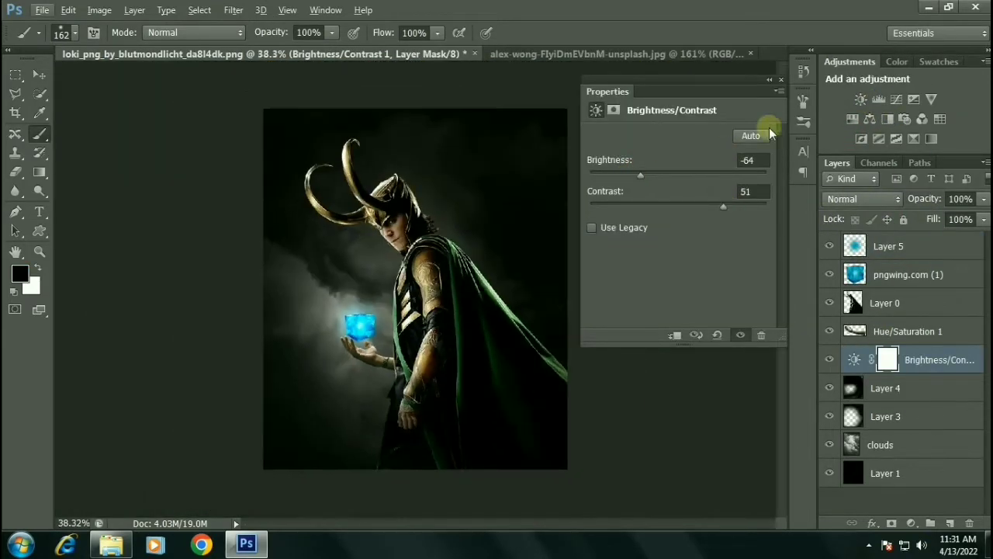
{"action": "left_click", "coordinate": [780, 80]}
{"action": "left_click", "coordinate": [885, 416]}
{"action": "left_click_drag", "start_coordinate": [911, 200], "coordinate": [893, 200]}
Step: Paint cyan reflected light on the thumb, forearm and palm on a new layer clipped to the arm
{"action": "scroll", "coordinate": [370, 345], "scroll_direction": "up", "scroll_amount": 5}
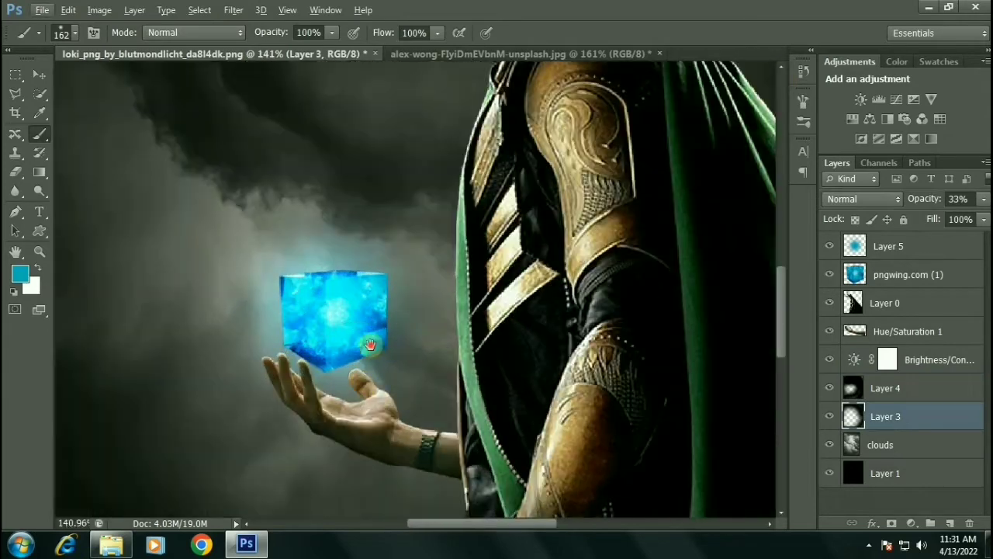
{"action": "left_click", "coordinate": [909, 331]}
{"action": "left_click", "coordinate": [950, 524]}
{"action": "scroll", "coordinate": [310, 311], "scroll_direction": "up", "scroll_amount": 5}
{"action": "mouse_move", "coordinate": [380, 249]}
{"action": "left_mouse_down"}
{"action": "mouse_move", "coordinate": [434, 302]}
{"action": "mouse_move", "coordinate": [636, 404]}
{"action": "left_mouse_up"}
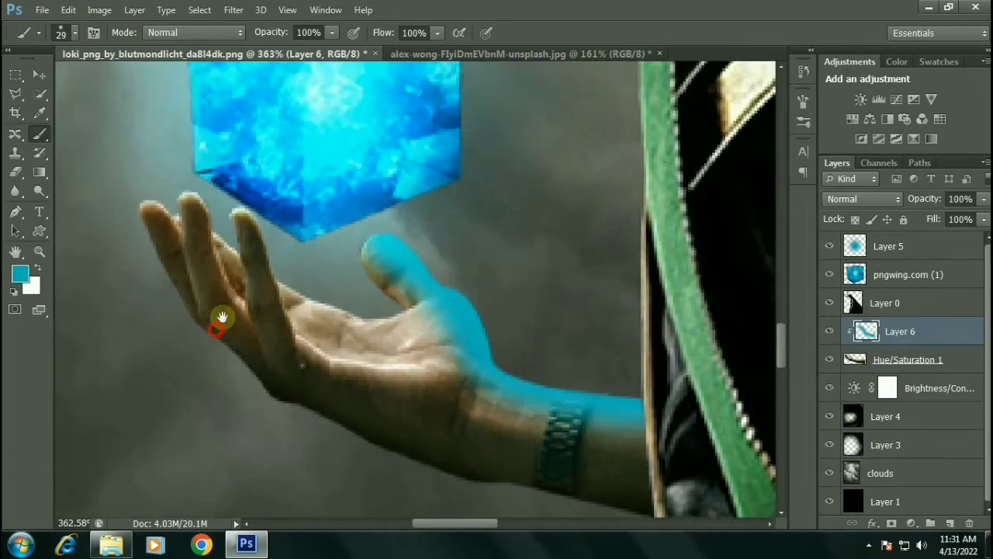
{"action": "scroll", "coordinate": [222, 318], "scroll_direction": "up", "scroll_amount": 2}
{"action": "key", "text": "bracketleft"}
{"action": "key", "text": "bracketleft"}
{"action": "scroll", "coordinate": [372, 314], "scroll_direction": "down", "scroll_amount": 1}
{"action": "left_click_drag", "start_coordinate": [373, 315], "coordinate": [333, 326]}
Step: Tint the fingers with a smaller brush and set the hand tint layer to Color mode
{"action": "scroll", "coordinate": [316, 334], "scroll_direction": "up", "scroll_amount": 1}
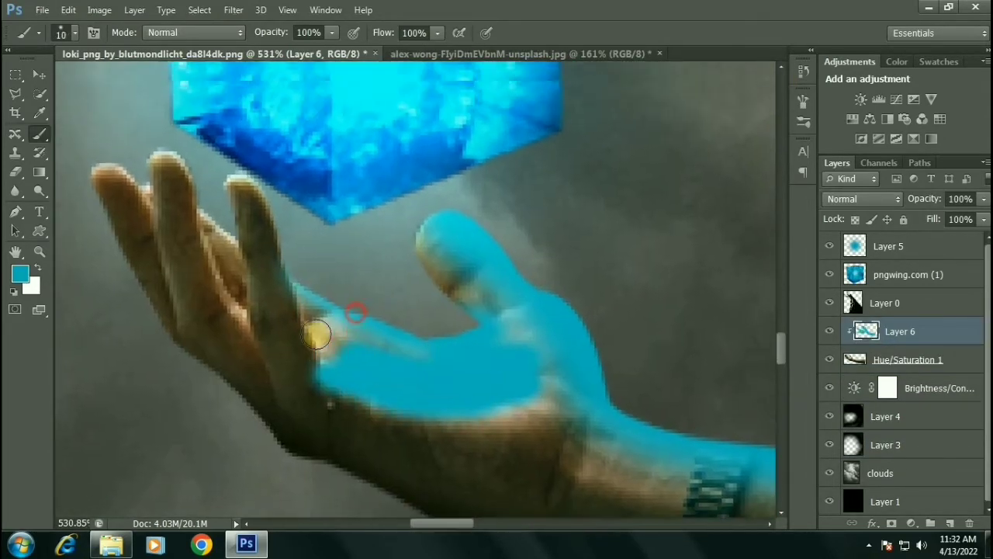
{"action": "scroll", "coordinate": [217, 189], "scroll_direction": "up", "scroll_amount": 3}
{"action": "key", "text": "bracketleft"}
{"action": "key", "text": "bracketleft"}
{"action": "key", "text": "bracketleft"}
{"action": "scroll", "coordinate": [370, 417], "scroll_direction": "down", "scroll_amount": 3}
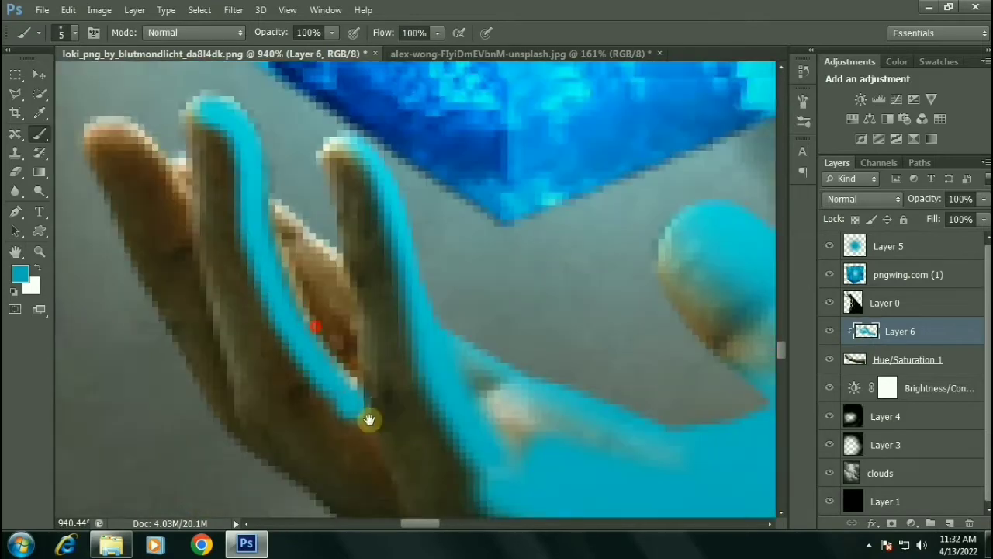
{"action": "scroll", "coordinate": [349, 326], "scroll_direction": "down", "scroll_amount": 2}
{"action": "scroll", "coordinate": [360, 291], "scroll_direction": "down", "scroll_amount": 3}
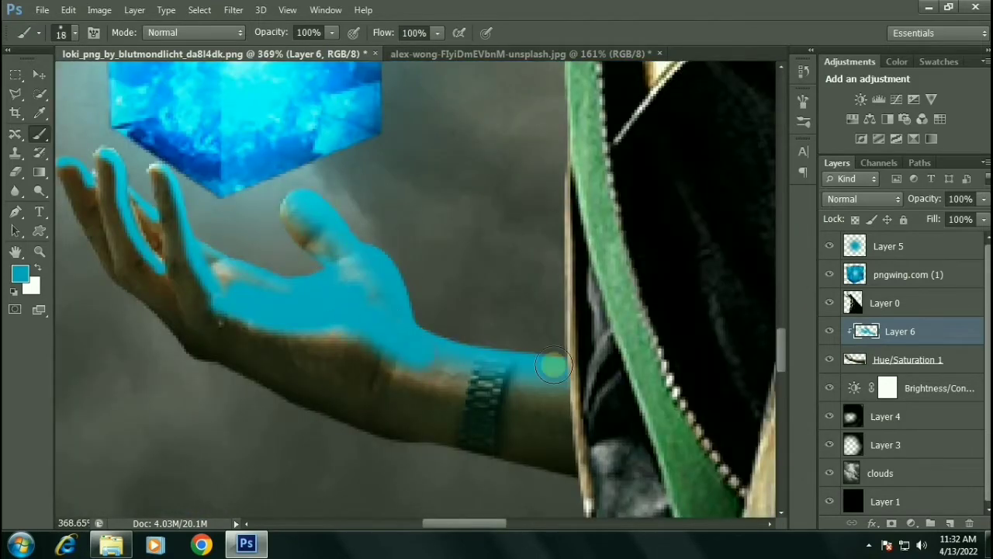
{"action": "scroll", "coordinate": [435, 311], "scroll_direction": "down", "scroll_amount": 1}
{"action": "scroll", "coordinate": [308, 261], "scroll_direction": "down", "scroll_amount": 1}
{"action": "double_click", "coordinate": [945, 332]}
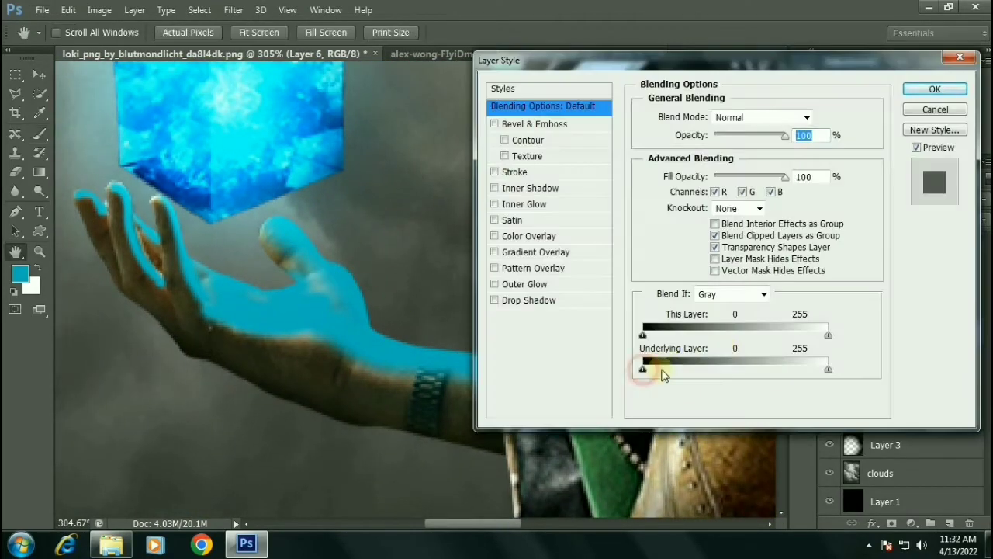
{"action": "key", "text": "Return"}
Step: Change the layer selection around Loki's layers with Alt+period and Alt+bracket shortcuts
{"action": "key", "text": "b"}
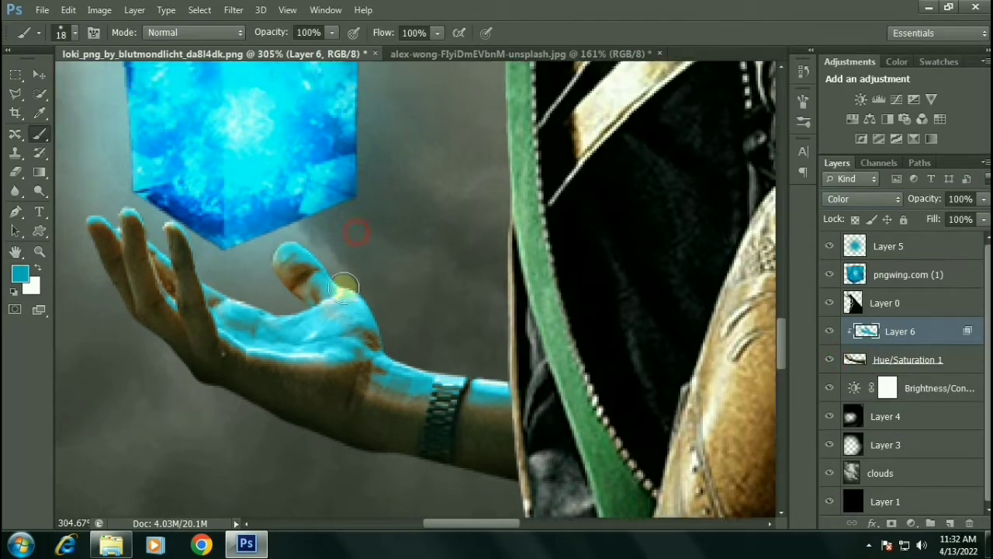
{"action": "scroll", "coordinate": [365, 333], "scroll_direction": "down", "scroll_amount": 2}
{"action": "scroll", "coordinate": [363, 335], "scroll_direction": "down", "scroll_amount": 3}
{"action": "scroll", "coordinate": [363, 335], "scroll_direction": "up", "scroll_amount": 3}
{"action": "key", "text": "v"}
{"action": "key", "text": "alt+period"}
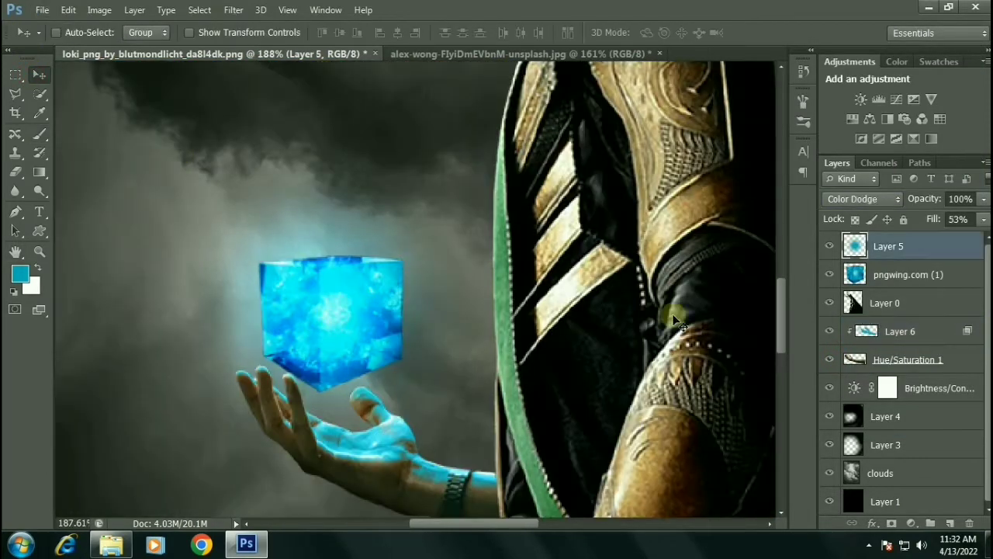
{"action": "key", "text": "alt+bracketleft"}
{"action": "key", "text": "alt+shift+bracketright"}
{"action": "scroll", "coordinate": [361, 324], "scroll_direction": "down", "scroll_amount": 3}
Step: On a new layer clipped to Loki, brush cyan along the horn edges
{"action": "key", "text": "ctrl+shift+alt+n"}
{"action": "key", "text": "ctrl+alt+g"}
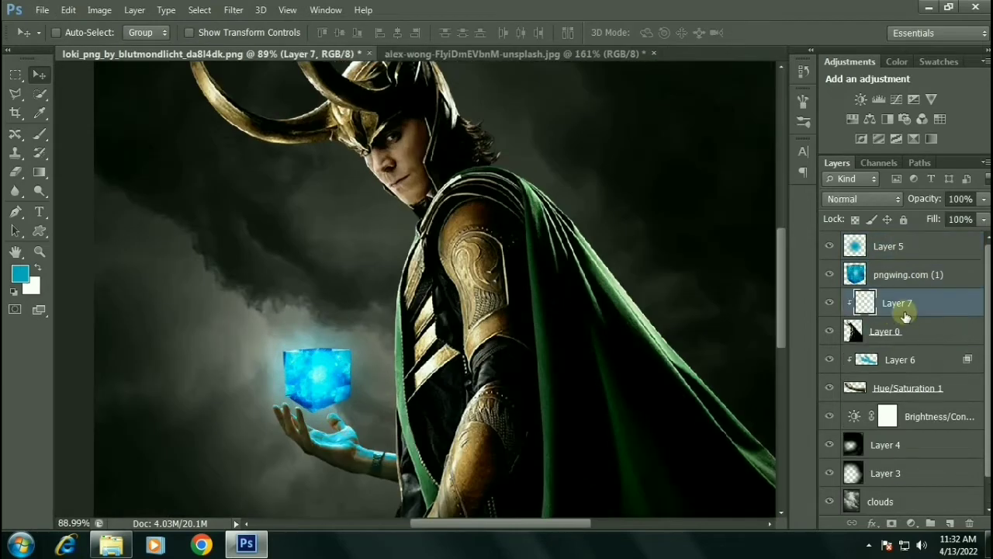
{"action": "key", "text": "b"}
{"action": "scroll", "coordinate": [349, 253], "scroll_direction": "up", "scroll_amount": 3}
{"action": "scroll", "coordinate": [353, 334], "scroll_direction": "up", "scroll_amount": 3}
{"action": "scroll", "coordinate": [357, 342], "scroll_direction": "up", "scroll_amount": 2}
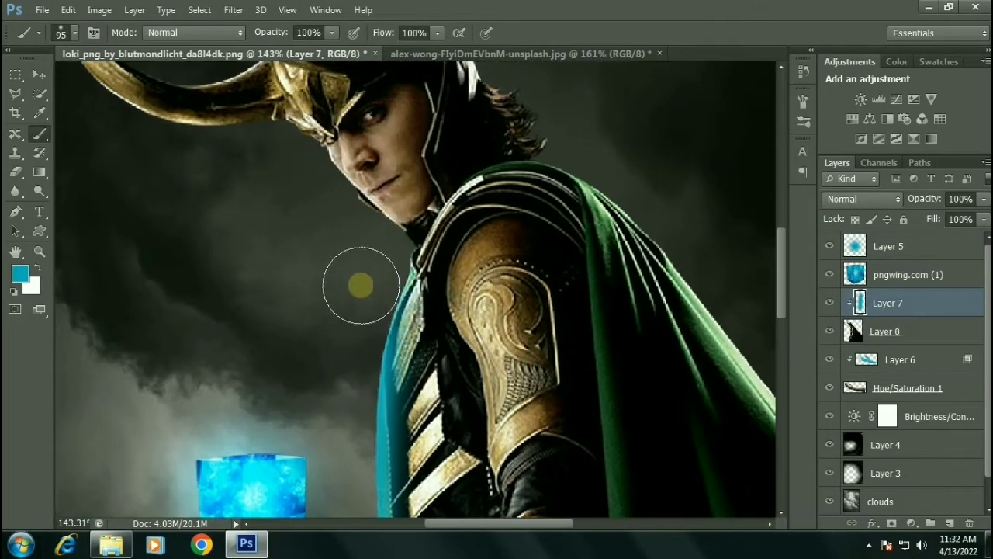
{"action": "scroll", "coordinate": [317, 267], "scroll_direction": "up", "scroll_amount": 3}
{"action": "key", "text": "bracketleft"}
{"action": "key", "text": "bracketleft"}
{"action": "key", "text": "bracketleft"}
{"action": "left_click_drag", "start_coordinate": [182, 171], "coordinate": [179, 222]}
{"action": "key", "text": "bracketleft"}
{"action": "key", "text": "bracketleft"}
{"action": "scroll", "coordinate": [342, 215], "scroll_direction": "up", "scroll_amount": 3}
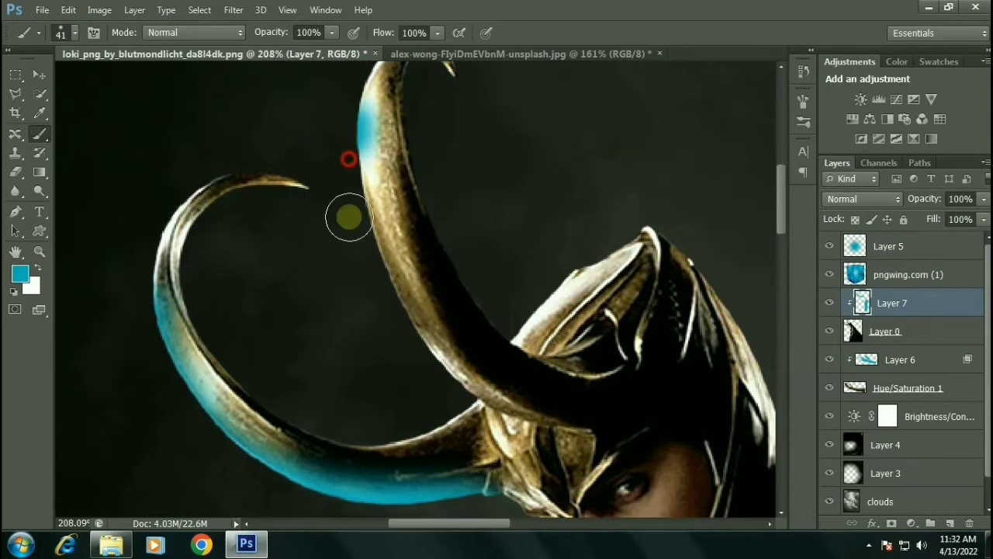
{"action": "left_click_drag", "start_coordinate": [342, 156], "coordinate": [336, 178]}
Step: Paint cyan rim light along the jaw, neck and cheek edges
{"action": "scroll", "coordinate": [346, 235], "scroll_direction": "down", "scroll_amount": 3}
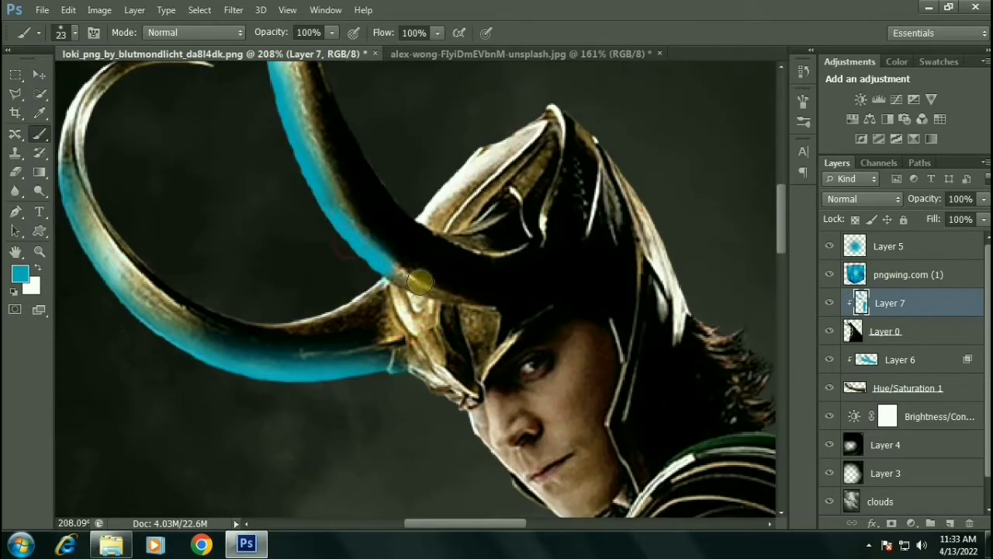
{"action": "scroll", "coordinate": [419, 281], "scroll_direction": "down", "scroll_amount": 3}
{"action": "scroll", "coordinate": [324, 227], "scroll_direction": "right", "scroll_amount": 2}
{"action": "left_click_drag", "start_coordinate": [414, 335], "coordinate": [469, 382]}
{"action": "scroll", "coordinate": [437, 330], "scroll_direction": "down", "scroll_amount": 1}
{"action": "scroll", "coordinate": [437, 330], "scroll_direction": "right", "scroll_amount": 1}
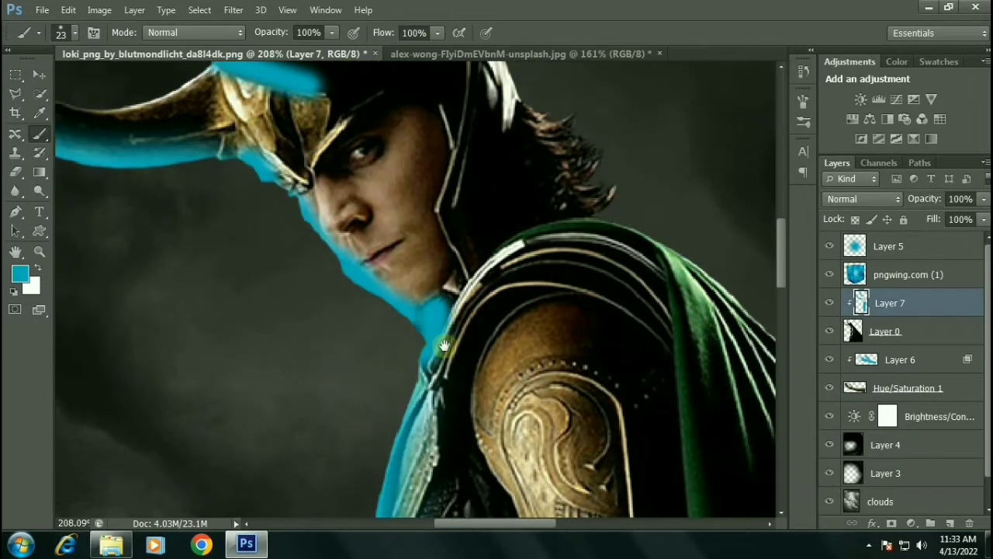
{"action": "scroll", "coordinate": [440, 188], "scroll_direction": "up", "scroll_amount": 2}
{"action": "left_click_drag", "start_coordinate": [415, 167], "coordinate": [417, 255]}
{"action": "scroll", "coordinate": [417, 254], "scroll_direction": "down", "scroll_amount": 3}
Step: Drag the Underlying Blend If slider, then set the rim layer to Color at 79% opacity
{"action": "double_click", "coordinate": [947, 306]}
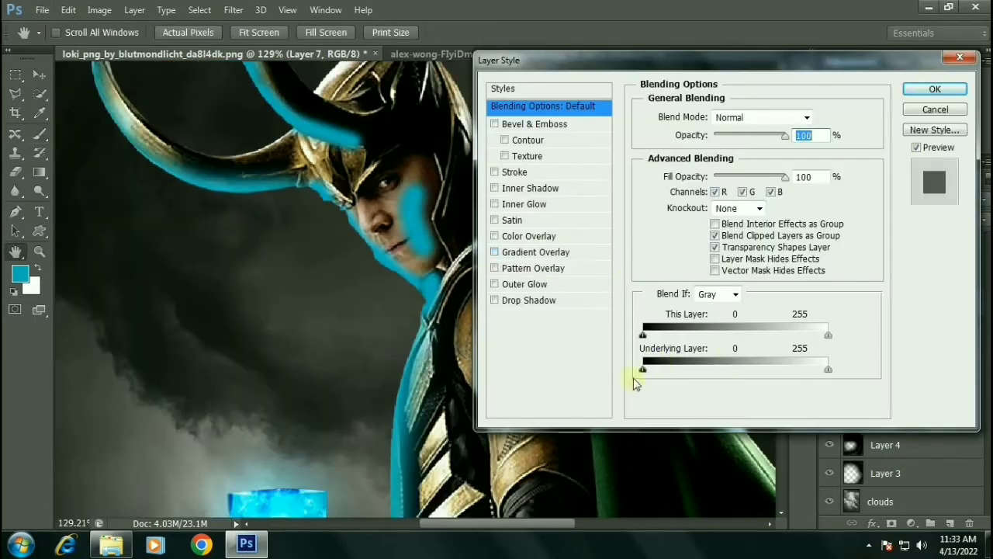
{"action": "left_click_drag", "start_coordinate": [643, 370], "coordinate": [688, 370]}
{"action": "key", "text": "Return"}
{"action": "key", "text": "ctrl+0"}
{"action": "left_click", "coordinate": [861, 198]}
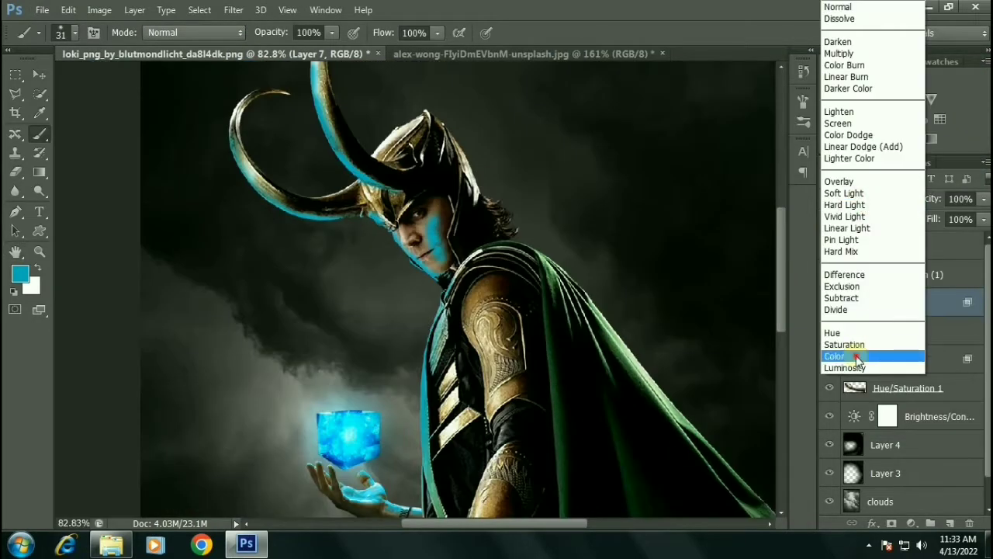
{"action": "left_click", "coordinate": [838, 362]}
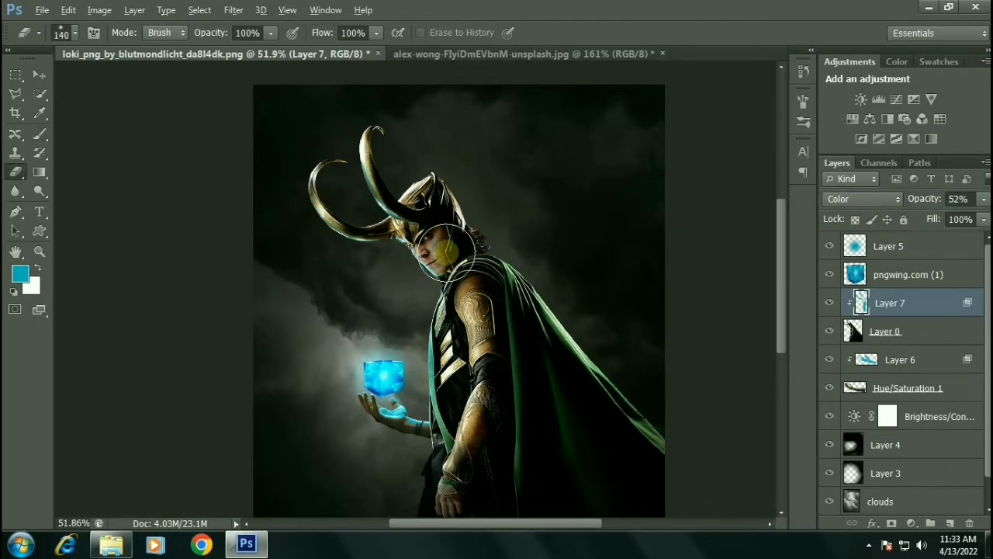
{"action": "scroll", "coordinate": [446, 248], "scroll_direction": "up", "scroll_amount": 2}
{"action": "scroll", "coordinate": [447, 248], "scroll_direction": "down", "scroll_amount": 3}
{"action": "left_click", "coordinate": [958, 199]}
Step: Erase excess cyan with a fine eraser tip and add a new layer above the cube
{"action": "scroll", "coordinate": [365, 198], "scroll_direction": "up", "scroll_amount": 5}
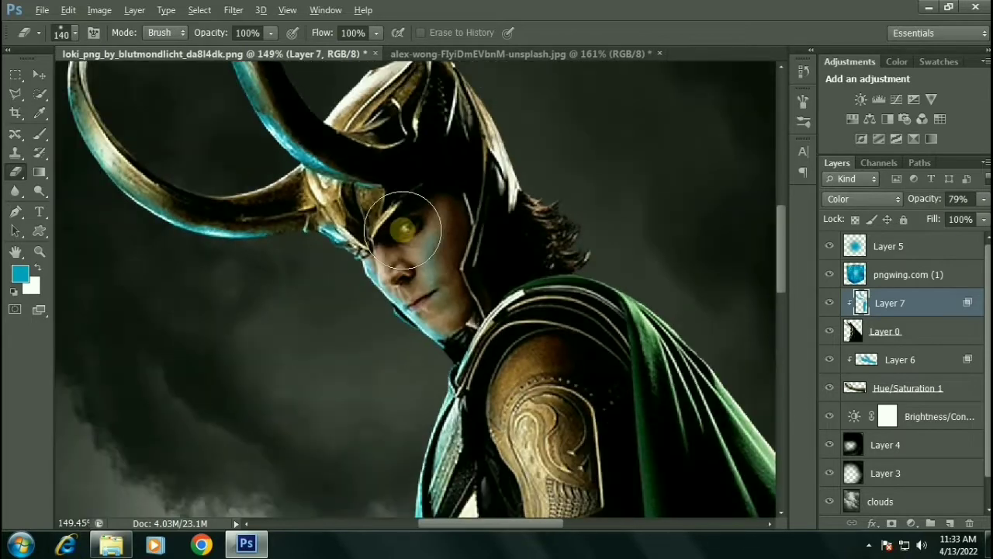
{"action": "scroll", "coordinate": [311, 116], "scroll_direction": "down", "scroll_amount": 5}
{"action": "scroll", "coordinate": [302, 450], "scroll_direction": "up", "scroll_amount": 5}
{"action": "scroll", "coordinate": [456, 273], "scroll_direction": "up", "scroll_amount": 2}
{"action": "left_click_drag", "start_coordinate": [386, 382], "coordinate": [392, 440]}
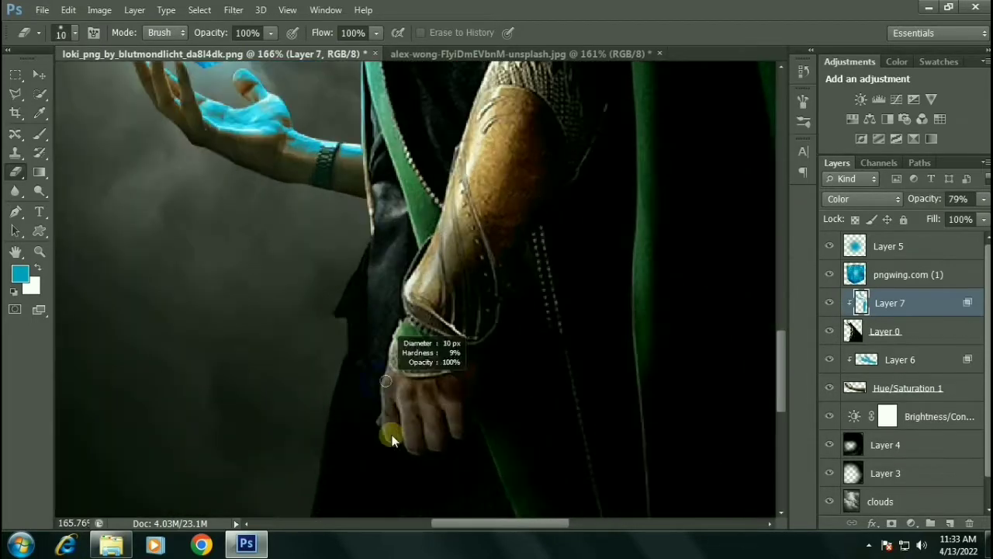
{"action": "scroll", "coordinate": [414, 334], "scroll_direction": "up", "scroll_amount": 3}
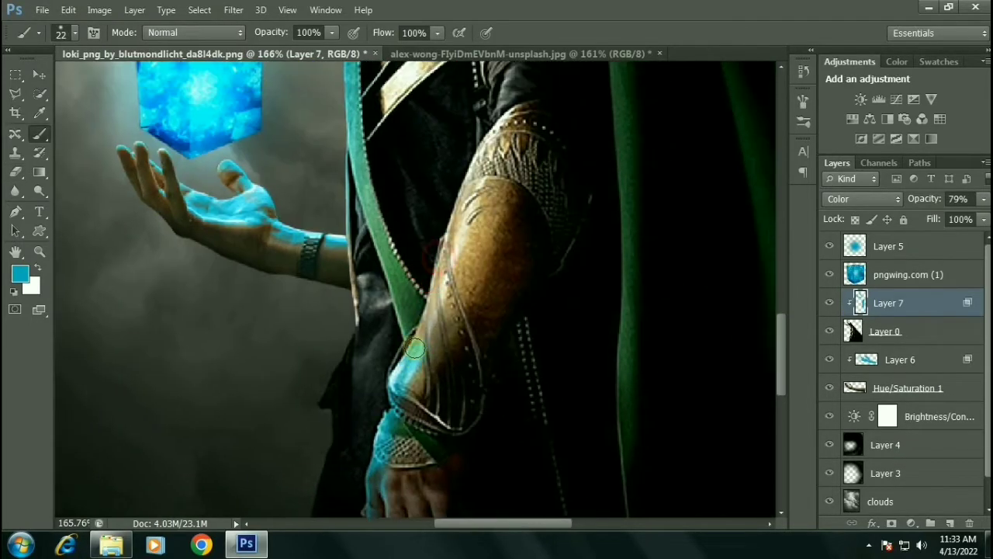
{"action": "scroll", "coordinate": [496, 358], "scroll_direction": "up", "scroll_amount": 5}
{"action": "scroll", "coordinate": [465, 349], "scroll_direction": "up", "scroll_amount": 2}
{"action": "scroll", "coordinate": [404, 427], "scroll_direction": "down", "scroll_amount": 5}
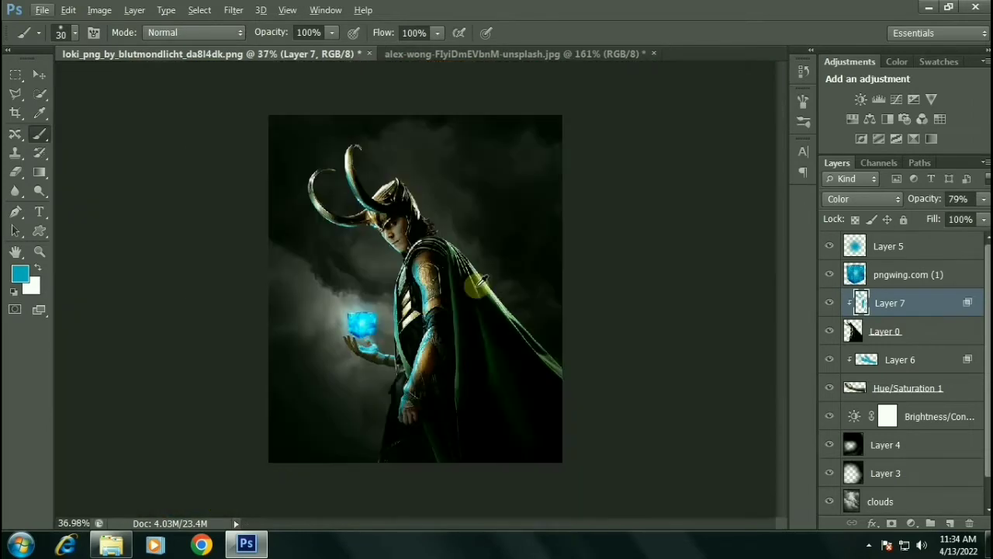
{"action": "scroll", "coordinate": [364, 487], "scroll_direction": "up", "scroll_amount": 1}
{"action": "scroll", "coordinate": [367, 351], "scroll_direction": "up", "scroll_amount": 3}
{"action": "key", "text": "alt+bracketright"}
Step: On new Layer 8, paint a blue glow around the cube with a large soft round brush
{"action": "key", "text": "ctrl+shift+alt+n"}
{"action": "scroll", "coordinate": [365, 322], "scroll_direction": "up", "scroll_amount": 2}
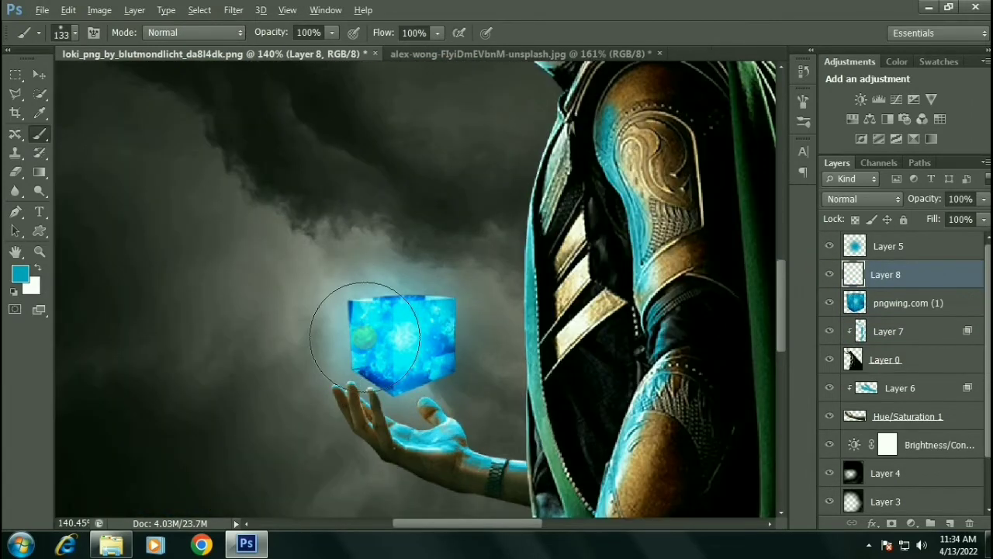
{"action": "left_click", "coordinate": [74, 33]}
{"action": "double_click", "coordinate": [156, 306]}
{"action": "scroll", "coordinate": [195, 289], "scroll_direction": "up", "scroll_amount": 1}
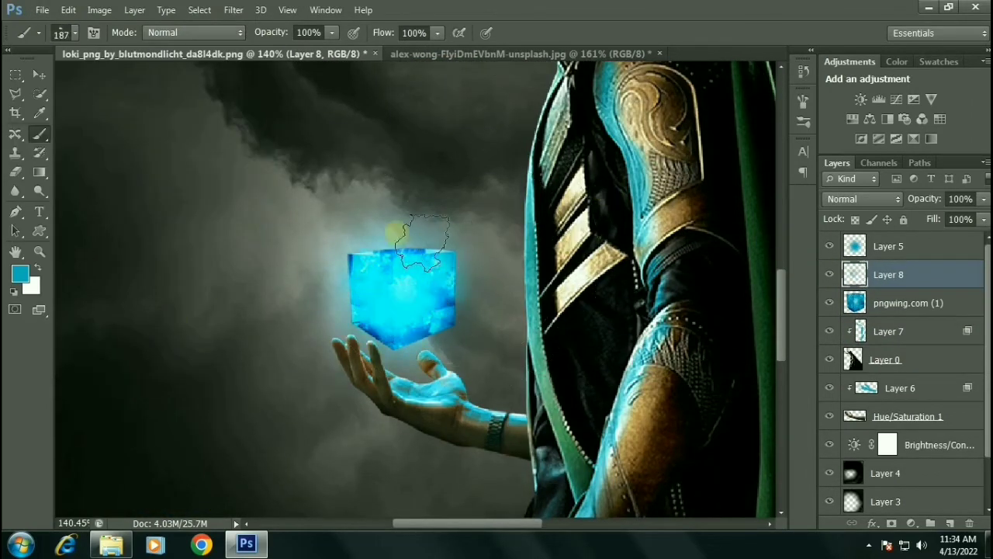
{"action": "mouse_move", "coordinate": [342, 249]}
{"action": "left_mouse_down"}
{"action": "mouse_move", "coordinate": [437, 322]}
{"action": "mouse_move", "coordinate": [391, 355]}
{"action": "left_mouse_up"}
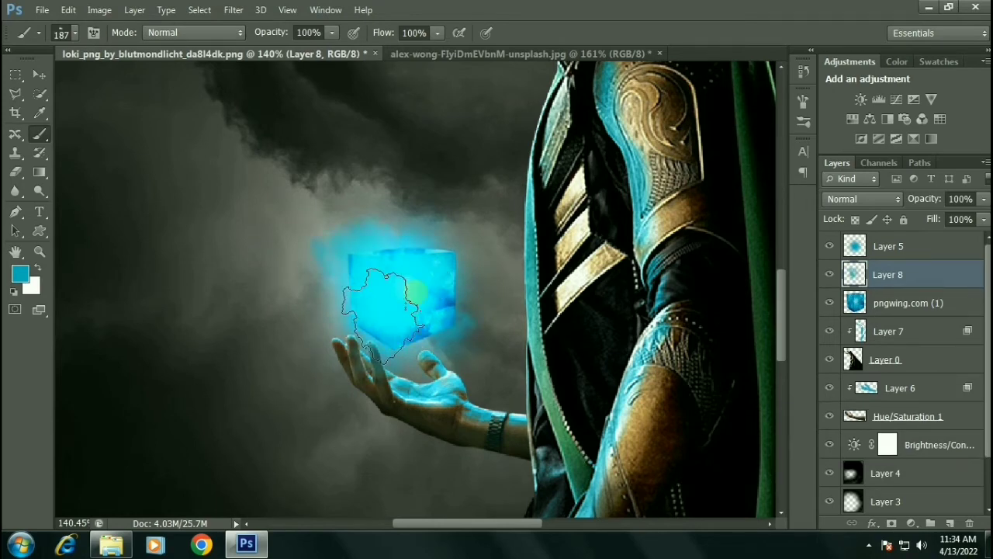
Step: Try Overlay and Screen blend modes on the glow, with opacity at 30 then back to 100
{"action": "left_click", "coordinate": [862, 198]}
{"action": "left_click", "coordinate": [960, 199]}
{"action": "type", "text": "30"}
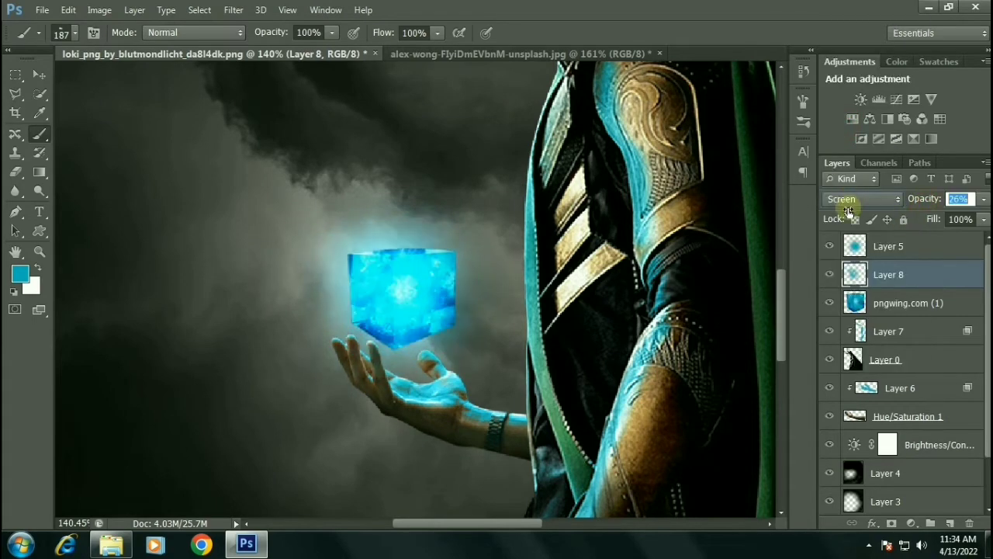
{"action": "left_click", "coordinate": [861, 199]}
{"action": "scroll", "coordinate": [411, 310], "scroll_direction": "down", "scroll_amount": 2}
{"action": "scroll", "coordinate": [596, 290], "scroll_direction": "down", "scroll_amount": 3}
{"action": "left_click", "coordinate": [960, 199]}
{"action": "type", "text": "100"}
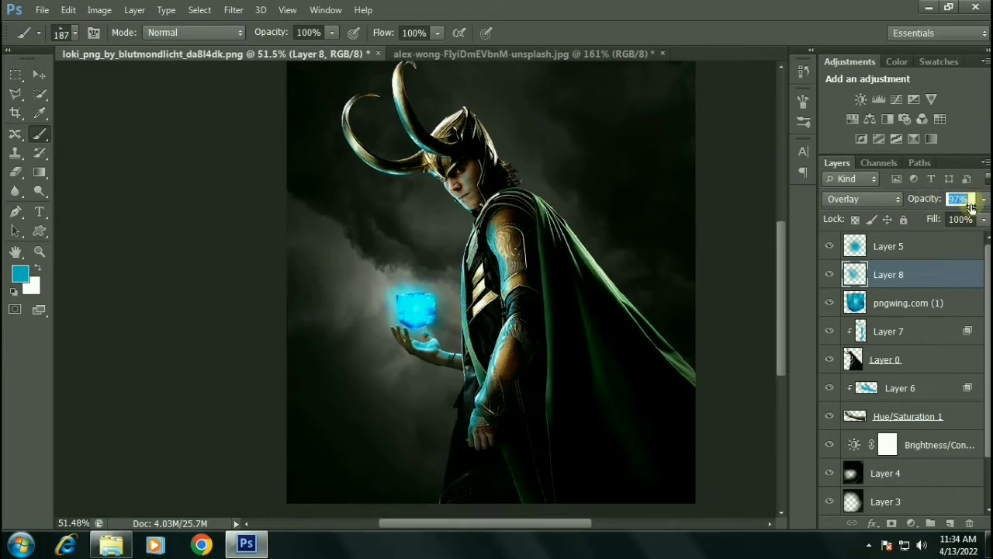
Step: Move Layer 8 beneath pngwing.com (1) in Normal mode, and add a new Layer 9
{"action": "left_click_drag", "start_coordinate": [888, 275], "coordinate": [889, 306]}
{"action": "left_click", "coordinate": [862, 198]}
{"action": "left_click", "coordinate": [854, 12]}
{"action": "scroll", "coordinate": [432, 300], "scroll_direction": "up", "scroll_amount": 4}
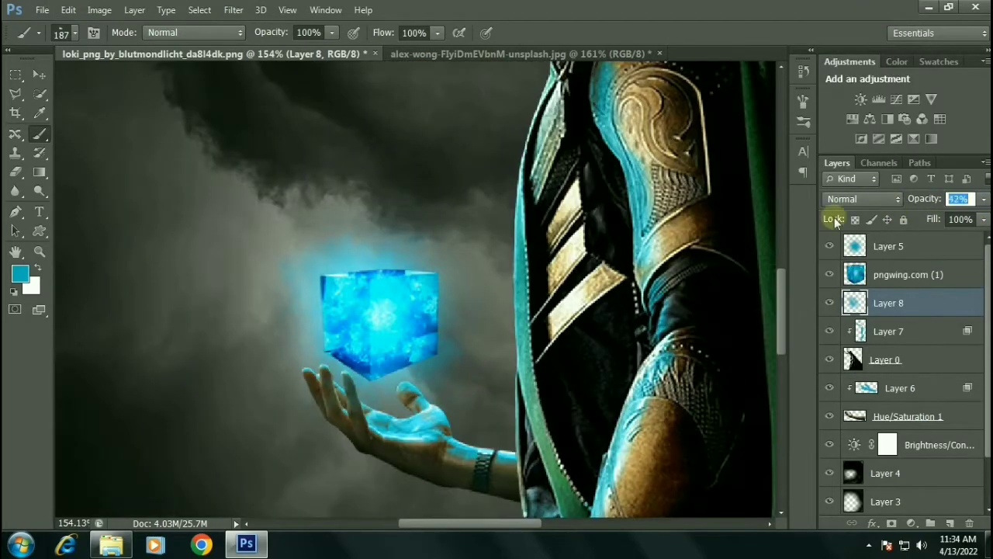
{"action": "scroll", "coordinate": [415, 287], "scroll_direction": "down", "scroll_amount": 2}
{"action": "scroll", "coordinate": [415, 287], "scroll_direction": "down", "scroll_amount": 4}
{"action": "left_click", "coordinate": [950, 524]}
{"action": "left_click", "coordinate": [36, 267]}
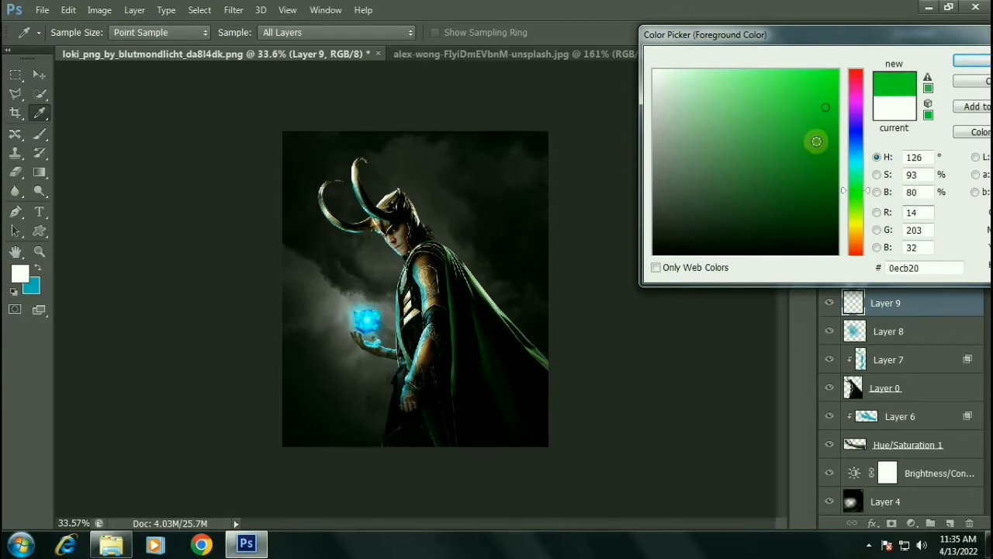
Step: With green as foreground, paint haze over the lower image on the top layer and lower its opacity
{"action": "key", "text": "Return"}
{"action": "key", "text": "b"}
{"action": "left_click_drag", "start_coordinate": [893, 303], "coordinate": [893, 245]}
{"action": "mouse_move", "coordinate": [328, 414]}
{"action": "left_mouse_down"}
{"action": "mouse_move", "coordinate": [565, 421]}
{"action": "mouse_move", "coordinate": [428, 438]}
{"action": "left_mouse_up"}
{"action": "left_click_drag", "start_coordinate": [934, 198], "coordinate": [877, 199]}
{"action": "scroll", "coordinate": [659, 303], "scroll_direction": "up", "scroll_amount": 1}
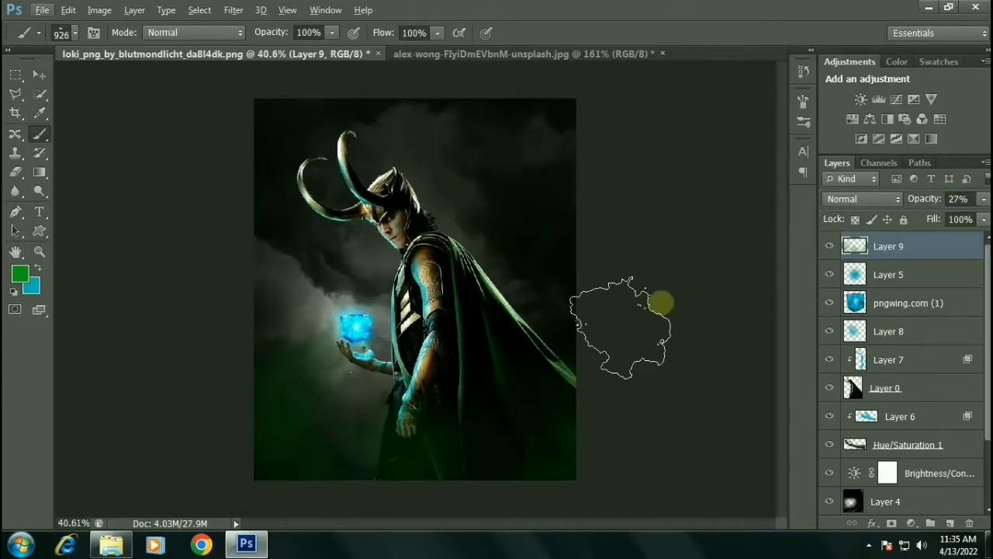
{"action": "scroll", "coordinate": [381, 350], "scroll_direction": "up", "scroll_amount": 3}
{"action": "scroll", "coordinate": [312, 392], "scroll_direction": "down", "scroll_amount": 5}
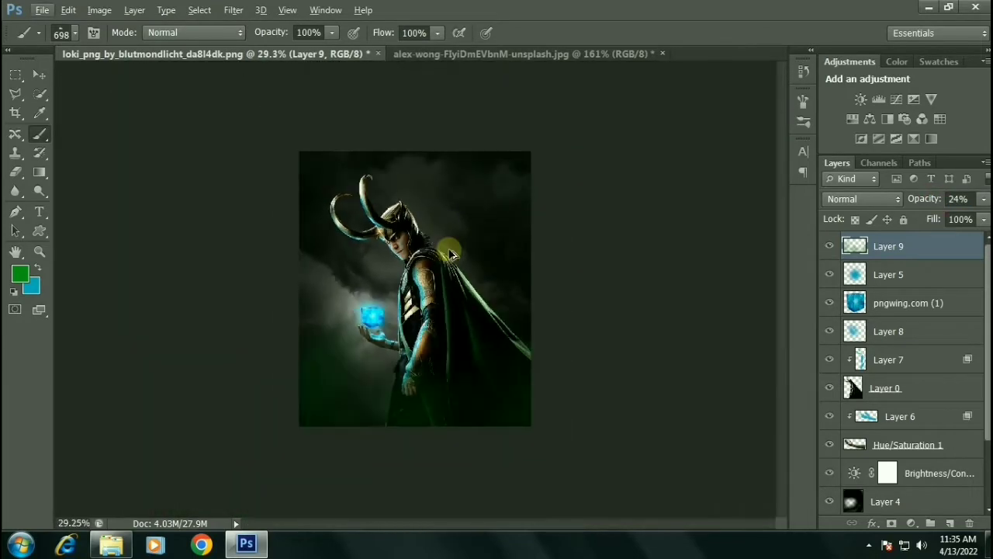
Step: On new Layer 10, brush more green haze across the bottom and lower right
{"action": "key", "text": "ctrl+shift+alt+n"}
{"action": "left_click_drag", "start_coordinate": [303, 424], "coordinate": [538, 359]}
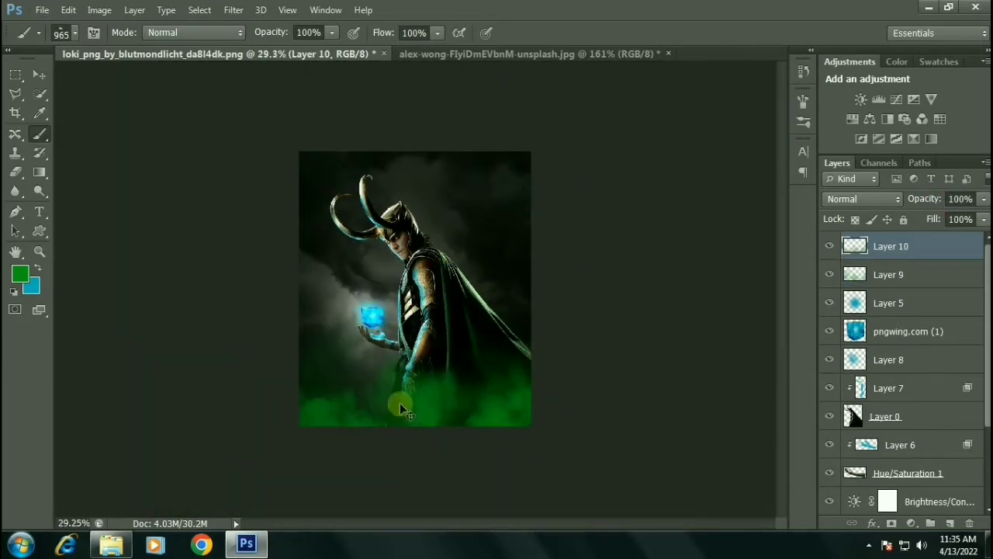
{"action": "left_click_drag", "start_coordinate": [409, 458], "coordinate": [374, 432]}
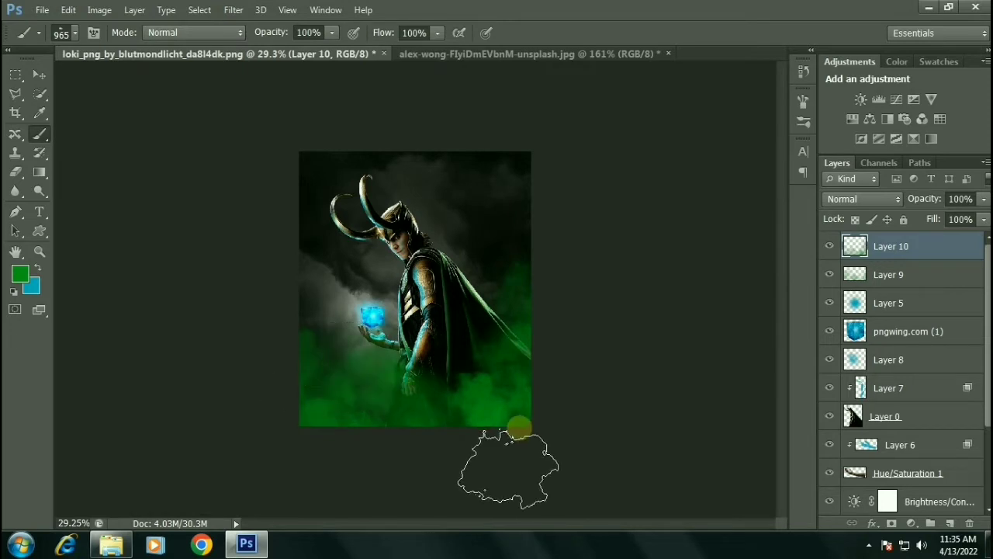
{"action": "scroll", "coordinate": [304, 153], "scroll_direction": "up", "scroll_amount": 1}
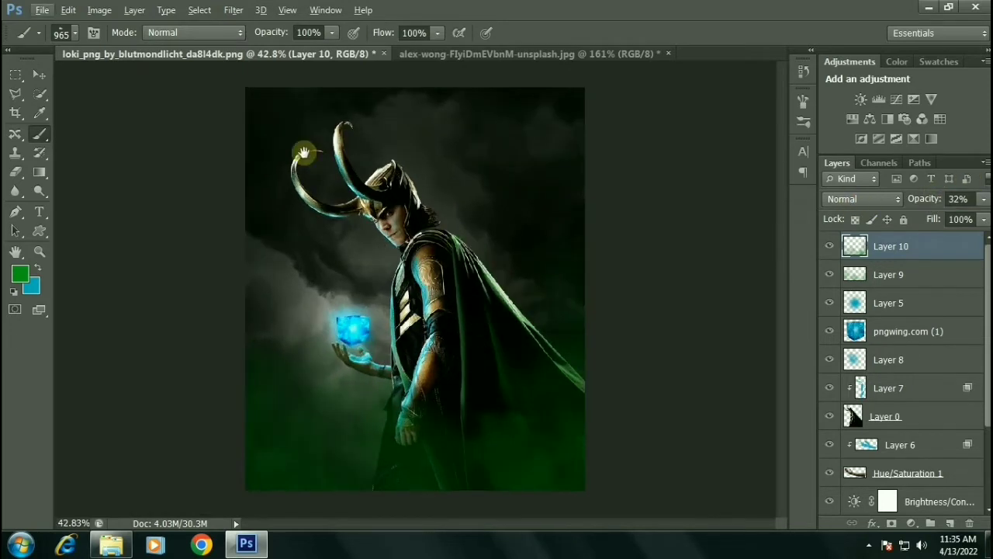
{"action": "left_click", "coordinate": [68, 33]}
Step: Paint cyan around the cube on new Layer 11 and set it to Overlay
{"action": "scroll", "coordinate": [266, 199], "scroll_direction": "up", "scroll_amount": 1}
{"action": "scroll", "coordinate": [383, 264], "scroll_direction": "up", "scroll_amount": 3}
{"action": "scroll", "coordinate": [913, 302], "scroll_direction": "down", "scroll_amount": 3}
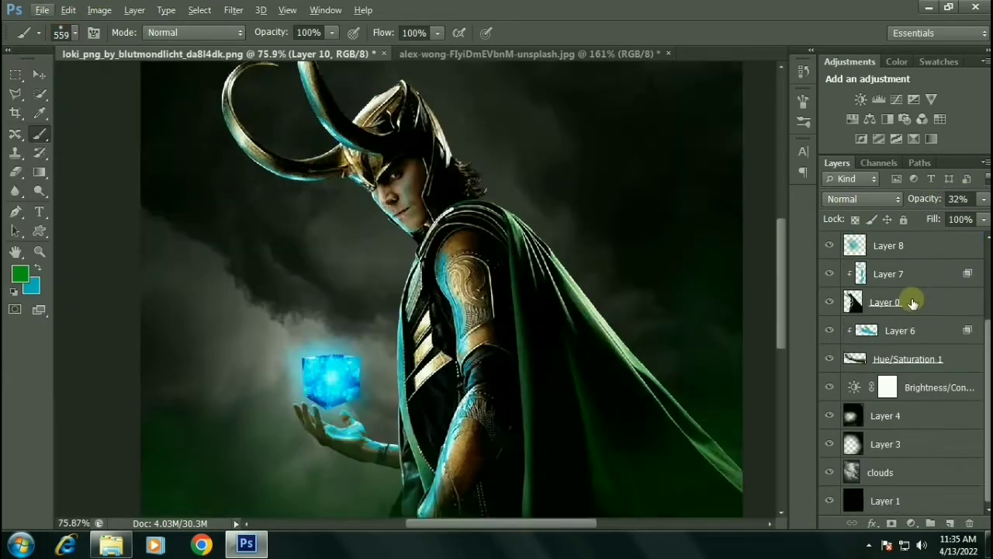
{"action": "left_click", "coordinate": [916, 395]}
{"action": "key", "text": "ctrl+shift+alt+n"}
{"action": "left_click", "coordinate": [315, 380]}
{"action": "scroll", "coordinate": [315, 381], "scroll_direction": "down", "scroll_amount": 2}
{"action": "left_click", "coordinate": [862, 199]}
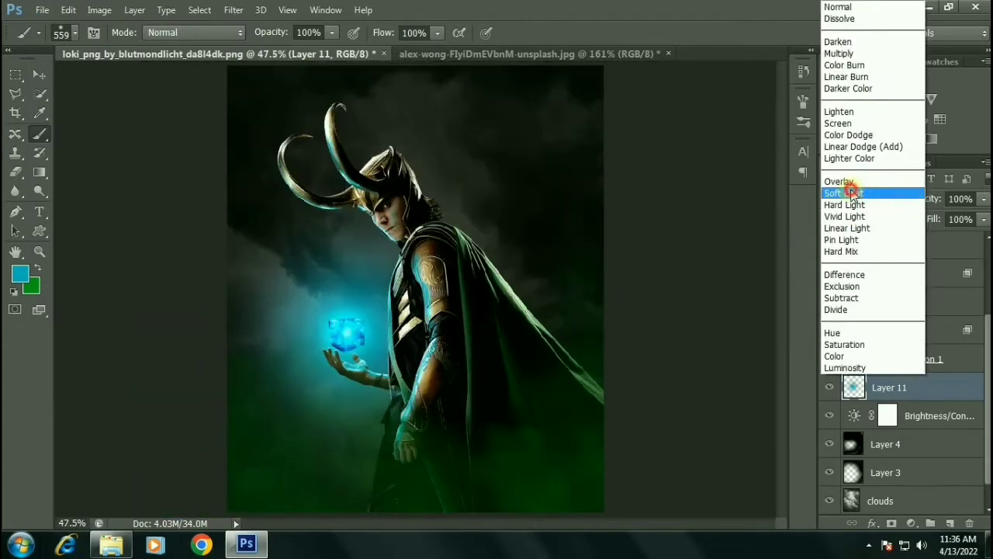
{"action": "left_click", "coordinate": [861, 181]}
Step: Add a Brightness/Contrast adjustment with brightness at -92
{"action": "scroll", "coordinate": [396, 253], "scroll_direction": "down", "scroll_amount": 1}
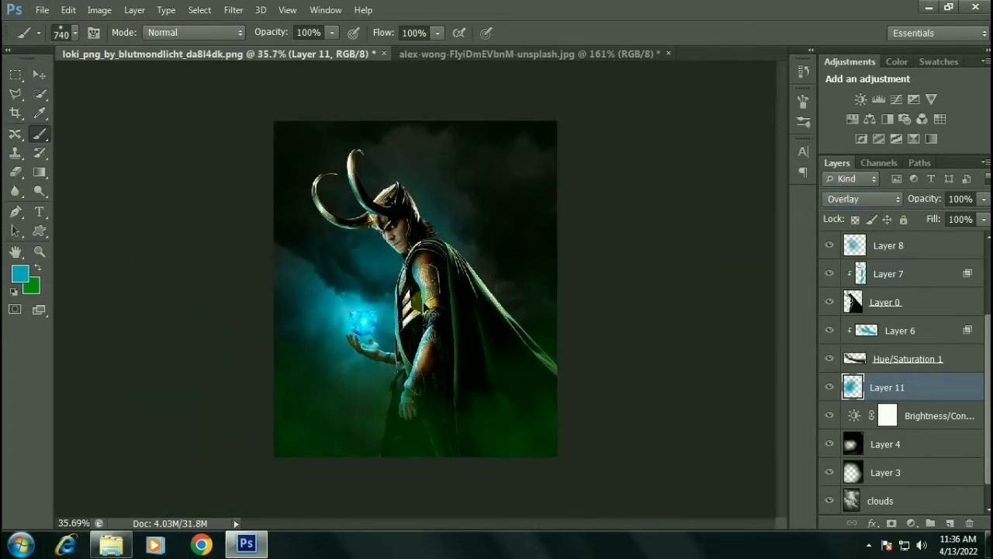
{"action": "scroll", "coordinate": [914, 358], "scroll_direction": "down", "scroll_amount": 1}
{"action": "left_click", "coordinate": [862, 99]}
{"action": "left_click_drag", "start_coordinate": [606, 172], "coordinate": [629, 179]}
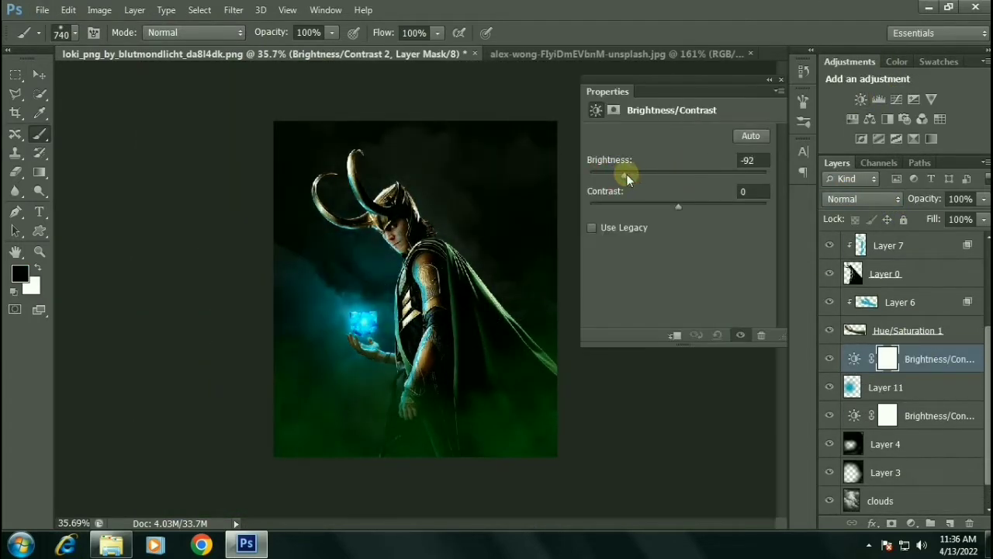
{"action": "left_click", "coordinate": [769, 80]}
Step: Split the Underlying Layer Blend If slider so the darkening spares bright areas, then add Layer 12
{"action": "double_click", "coordinate": [940, 365]}
{"action": "mouse_move", "coordinate": [829, 369]}
{"action": "left_mouse_down"}
{"action": "mouse_move", "coordinate": [618, 373]}
{"action": "mouse_move", "coordinate": [712, 372]}
{"action": "left_mouse_up"}
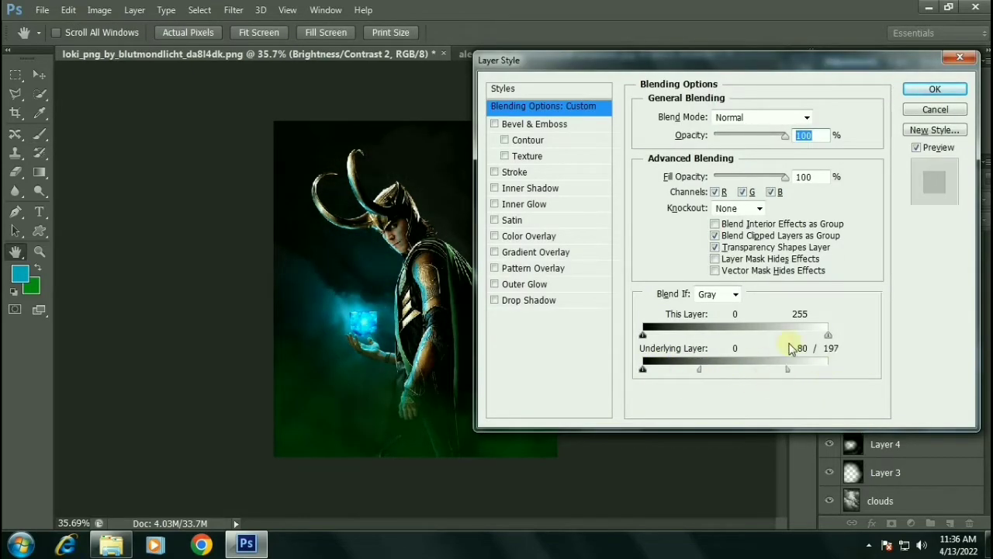
{"action": "key", "text": "Return"}
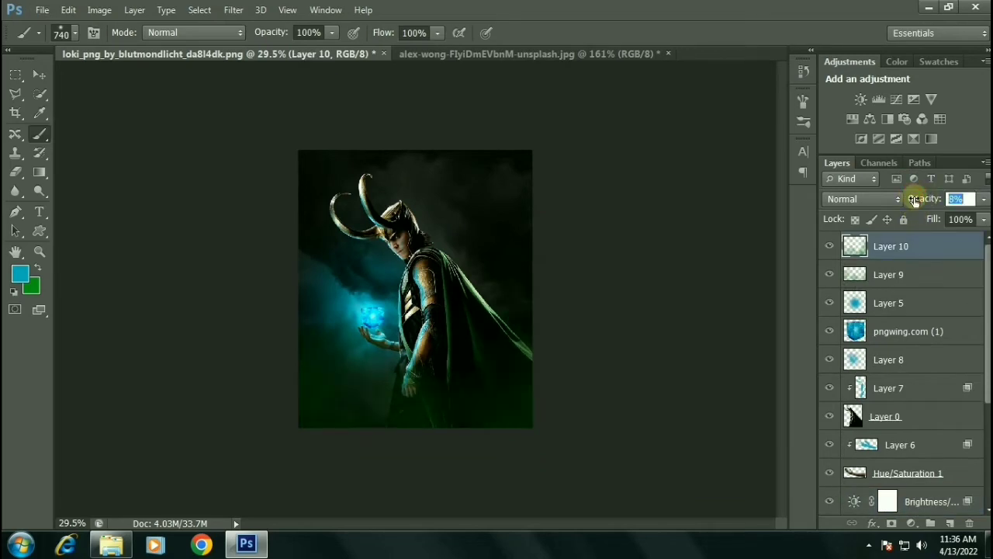
{"action": "key", "text": "ctrl+shift+alt+n"}
{"action": "scroll", "coordinate": [417, 200], "scroll_direction": "up", "scroll_amount": 5}
Step: Move Layer 12 below Layer 8, paint the left eye green with a 521 px brush, and set Color Dodge
{"action": "key", "text": "ctrl+bracketleft"}
{"action": "key", "text": "ctrl+bracketleft"}
{"action": "key", "text": "ctrl+bracketleft"}
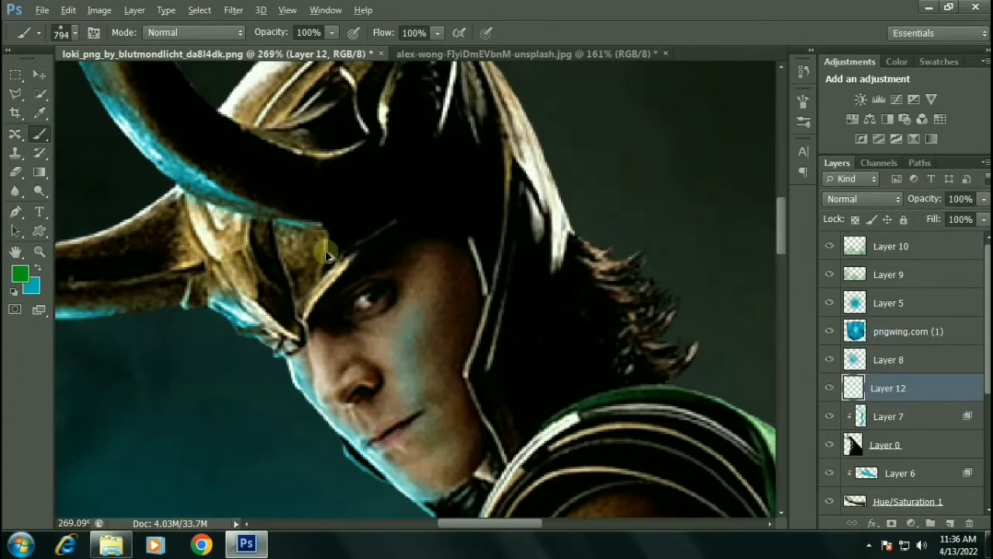
{"action": "right_click", "coordinate": [491, 266]}
{"action": "left_click_drag", "start_coordinate": [693, 247], "coordinate": [450, 281]}
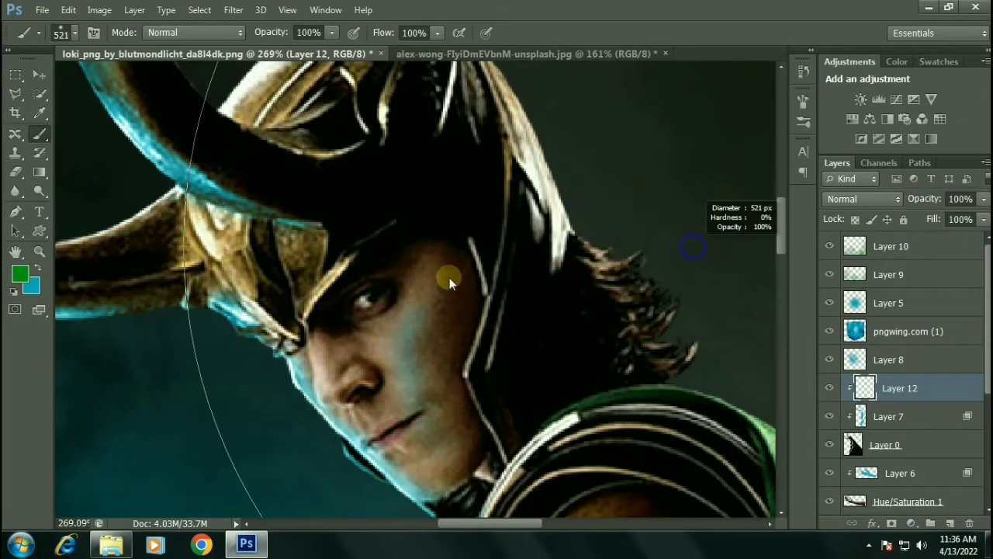
{"action": "scroll", "coordinate": [308, 292], "scroll_direction": "up", "scroll_amount": 5}
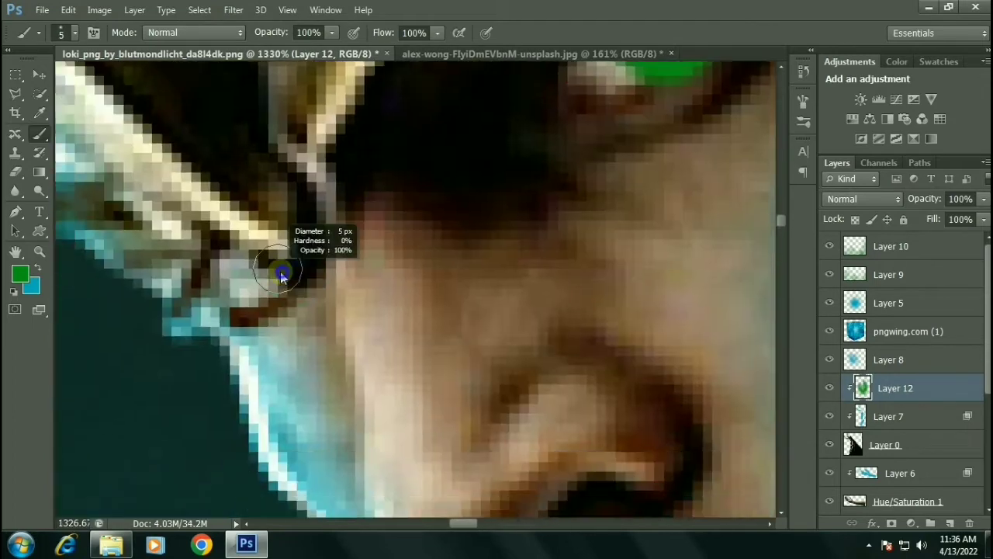
{"action": "scroll", "coordinate": [295, 233], "scroll_direction": "down", "scroll_amount": 3}
{"action": "scroll", "coordinate": [279, 280], "scroll_direction": "up", "scroll_amount": 3}
{"action": "left_click_drag", "start_coordinate": [272, 275], "coordinate": [325, 295]}
{"action": "scroll", "coordinate": [419, 280], "scroll_direction": "down", "scroll_amount": 2}
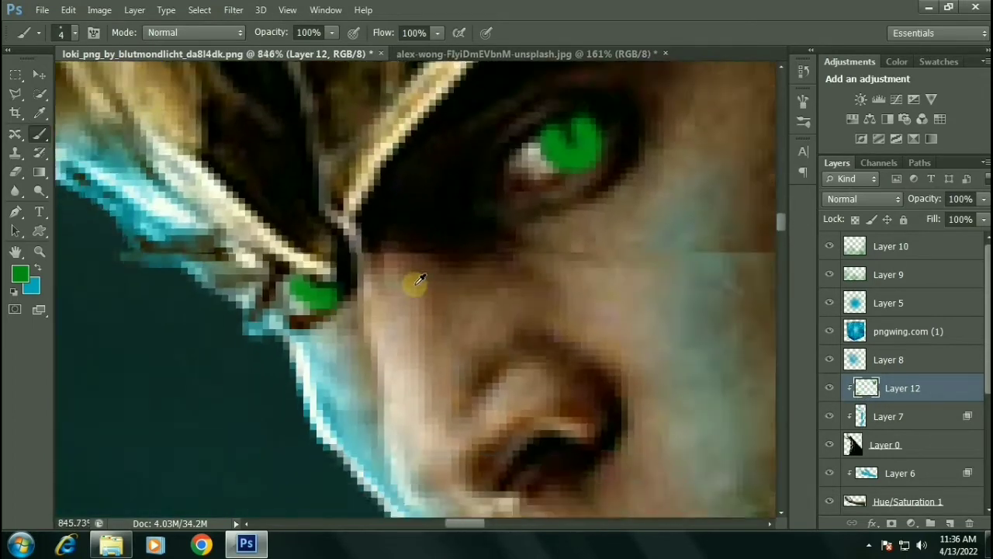
{"action": "scroll", "coordinate": [419, 279], "scroll_direction": "down", "scroll_amount": 5}
{"action": "left_click", "coordinate": [857, 199]}
{"action": "left_click", "coordinate": [843, 135]}
Step: Paint a green ring around the eye on Layer 13, hidden over dark areas via Blend If
{"action": "scroll", "coordinate": [396, 243], "scroll_direction": "up", "scroll_amount": 5}
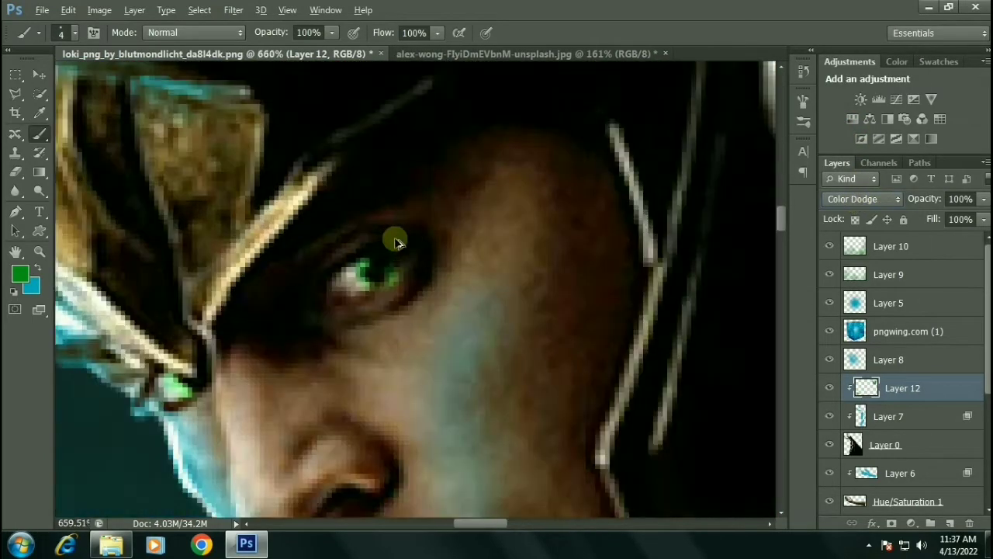
{"action": "left_click_drag", "start_coordinate": [388, 333], "coordinate": [322, 333]}
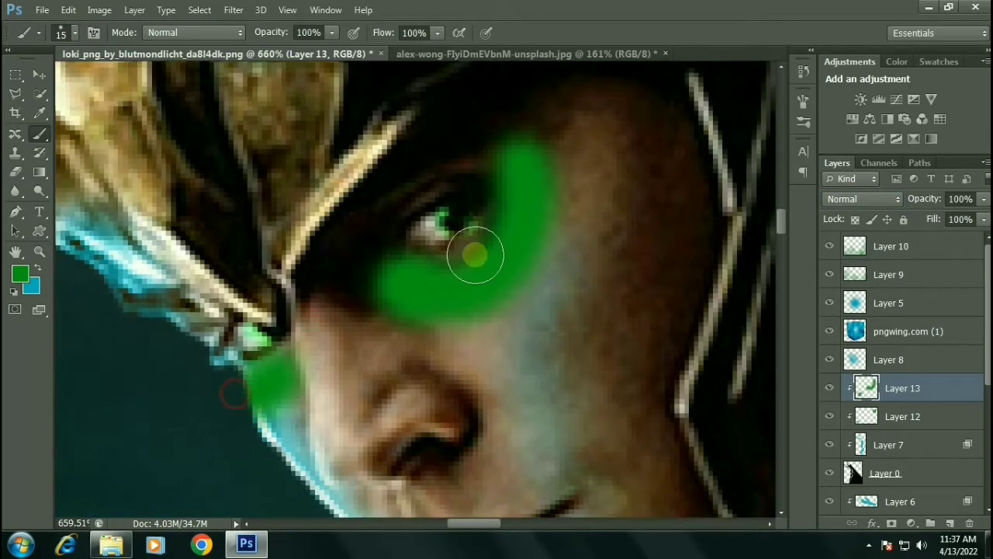
{"action": "double_click", "coordinate": [947, 388]}
{"action": "left_click_drag", "start_coordinate": [643, 369], "coordinate": [677, 371]}
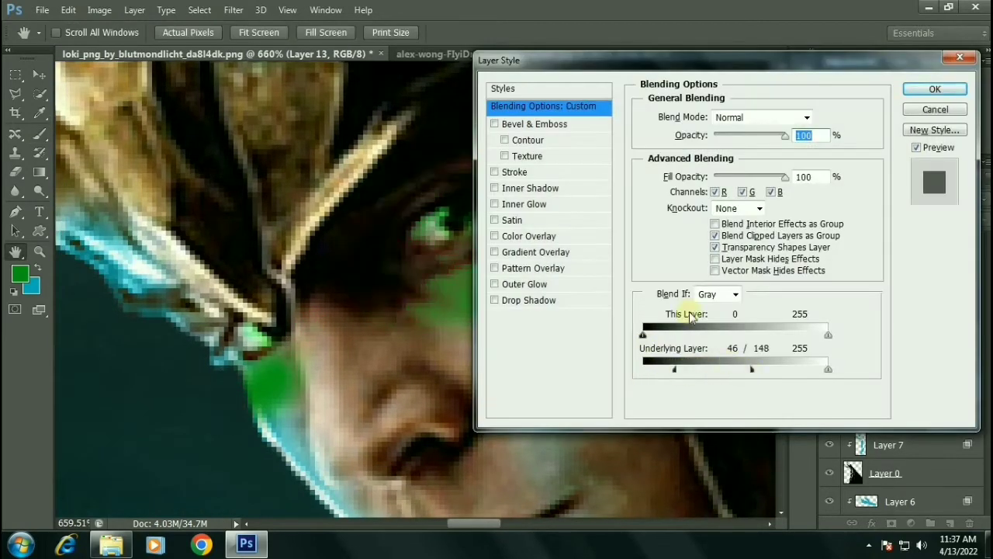
{"action": "key", "text": "Return"}
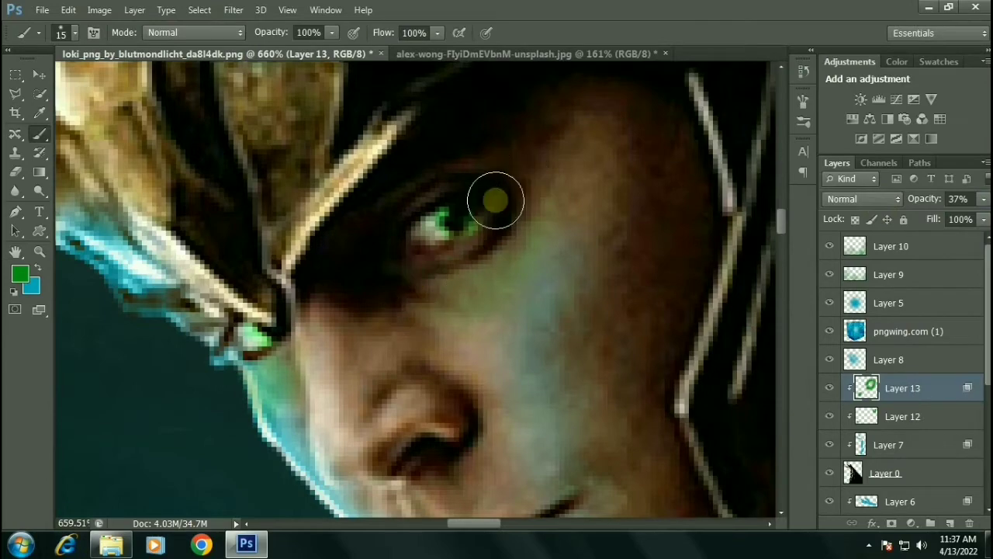
Step: Paint green onto the eye on new Layer 14 set to Soft Light
{"action": "scroll", "coordinate": [495, 200], "scroll_direction": "down", "scroll_amount": 5}
{"action": "scroll", "coordinate": [495, 200], "scroll_direction": "down", "scroll_amount": 1}
{"action": "key", "text": "ctrl+shift+alt+n"}
{"action": "scroll", "coordinate": [508, 297], "scroll_direction": "up", "scroll_amount": 6}
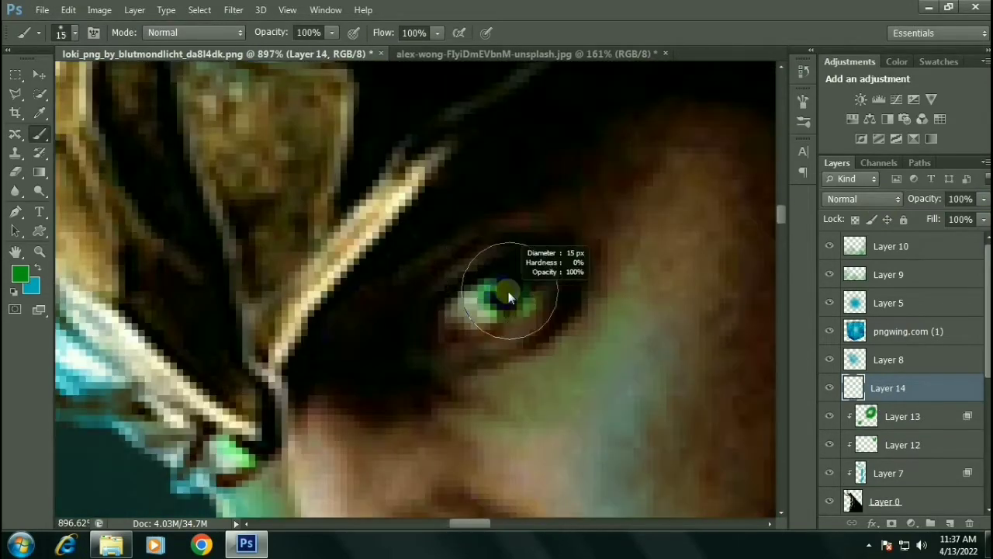
{"action": "left_click", "coordinate": [509, 298]}
{"action": "scroll", "coordinate": [509, 297], "scroll_direction": "down", "scroll_amount": 2}
{"action": "left_click", "coordinate": [864, 198]}
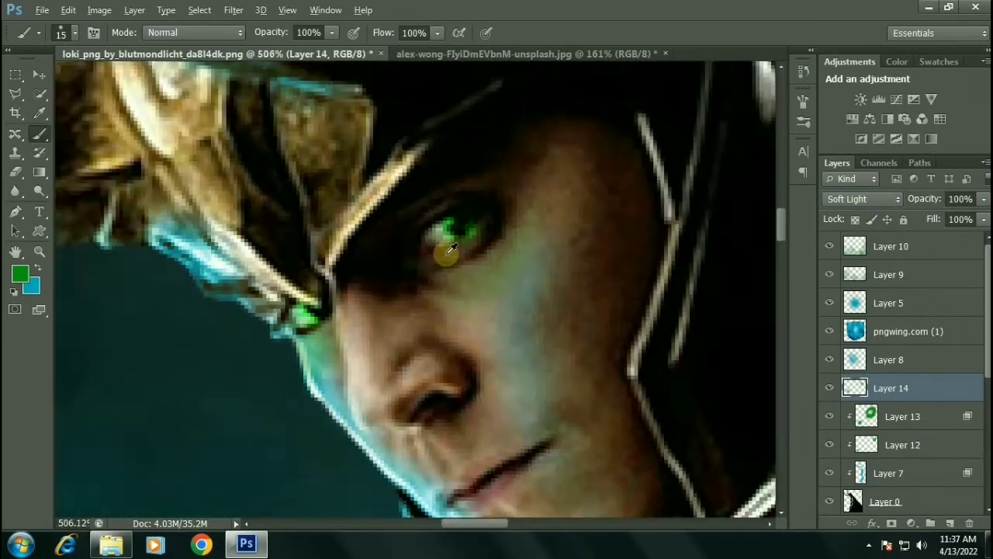
{"action": "key", "text": "ctrl+0"}
Step: On a new clipped layer above Layer 13, paint black with a 417 px brush over the cape, body and upper-right sky
{"action": "scroll", "coordinate": [901, 357], "scroll_direction": "down", "scroll_amount": 2}
{"action": "left_click", "coordinate": [900, 357]}
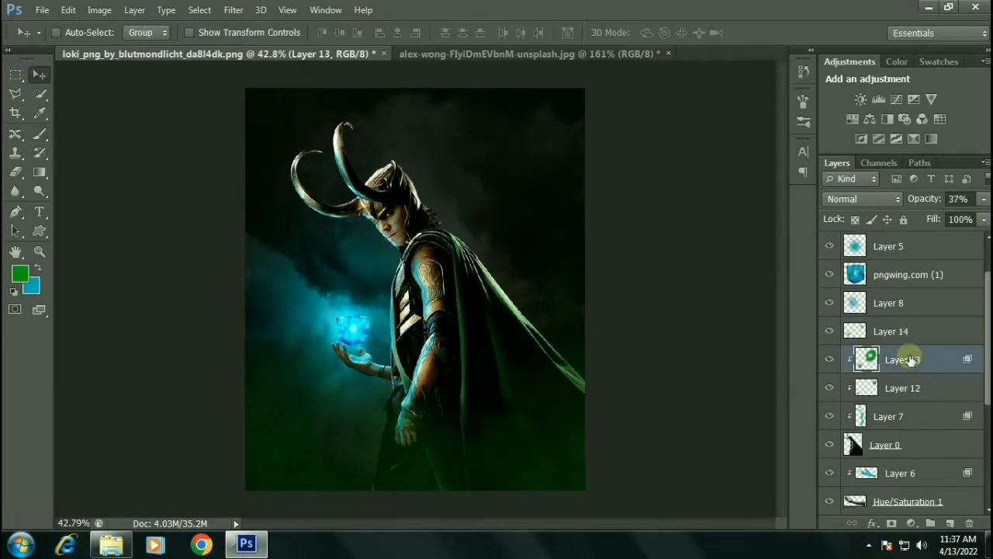
{"action": "key", "text": "ctrl+shift+alt+n"}
{"action": "left_click_drag", "start_coordinate": [481, 233], "coordinate": [502, 244]}
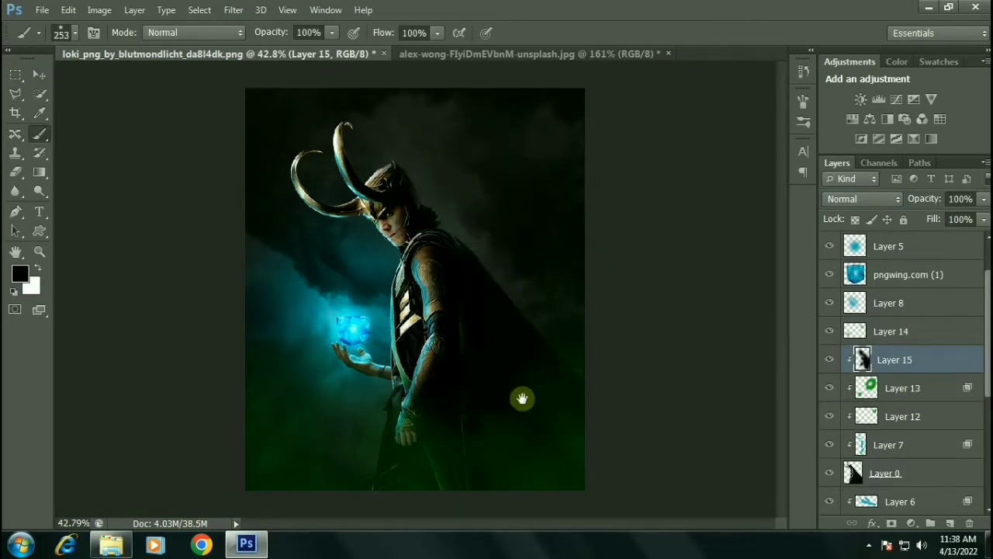
{"action": "left_click_drag", "start_coordinate": [522, 398], "coordinate": [414, 503]}
{"action": "scroll", "coordinate": [415, 311], "scroll_direction": "up", "scroll_amount": 6}
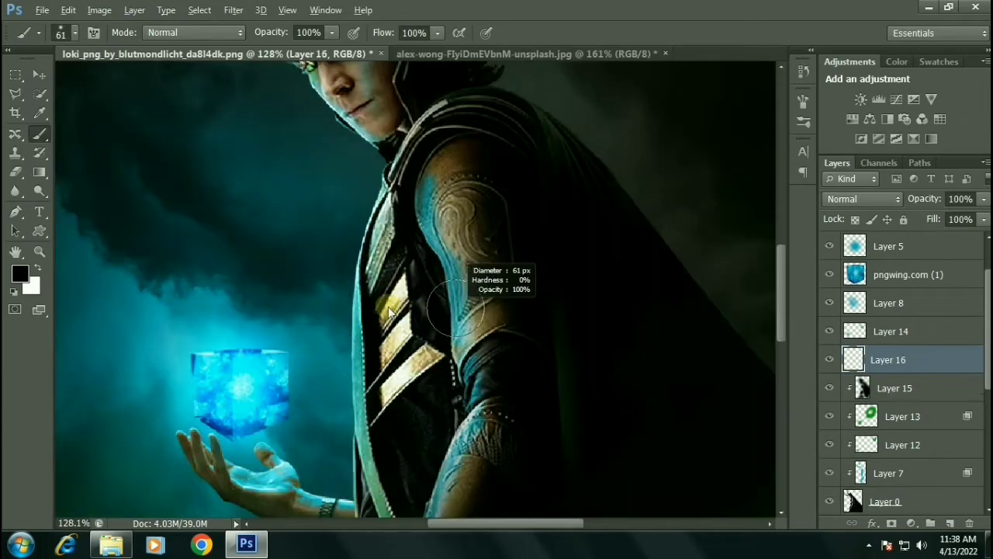
{"action": "scroll", "coordinate": [419, 341], "scroll_direction": "down", "scroll_amount": 5}
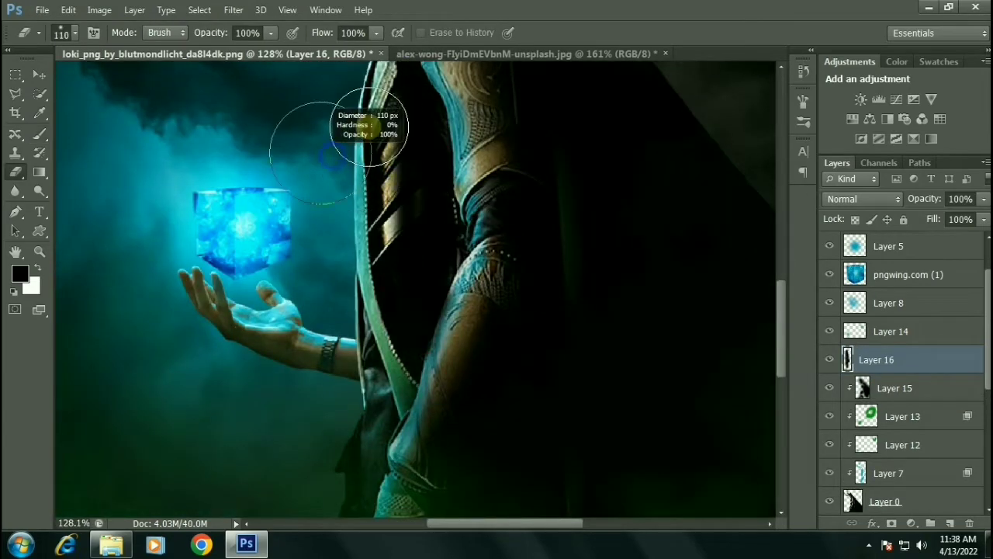
{"action": "scroll", "coordinate": [466, 218], "scroll_direction": "down", "scroll_amount": 3}
{"action": "scroll", "coordinate": [541, 247], "scroll_direction": "down", "scroll_amount": 3}
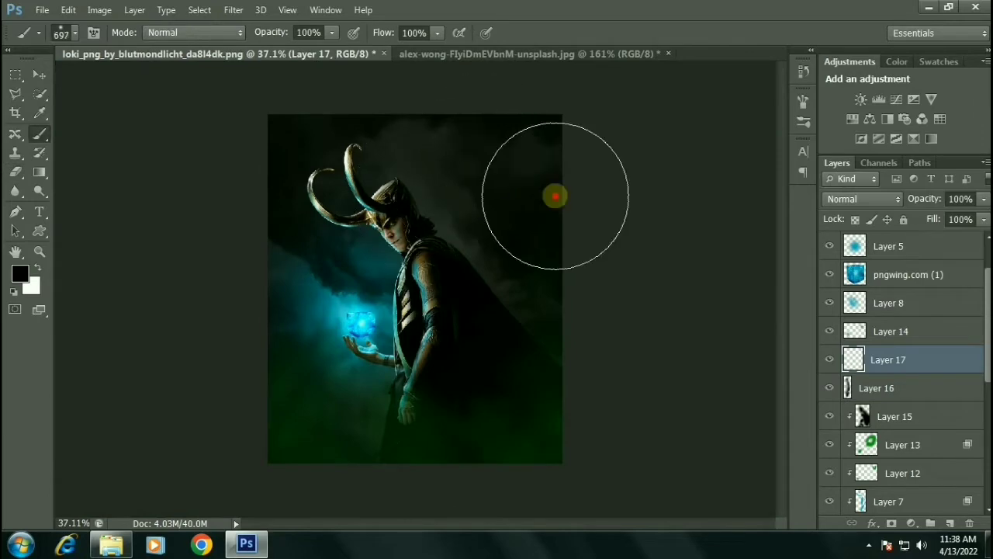
{"action": "left_click_drag", "start_coordinate": [556, 196], "coordinate": [514, 199]}
Step: Use Layer 18's Blend If to limit it to darker underlying areas with a softened transition
{"action": "scroll", "coordinate": [543, 225], "scroll_direction": "up", "scroll_amount": 4}
{"action": "key", "text": "alt+bracketleft"}
{"action": "key", "text": "alt+bracketleft"}
{"action": "scroll", "coordinate": [380, 252], "scroll_direction": "up", "scroll_amount": 2}
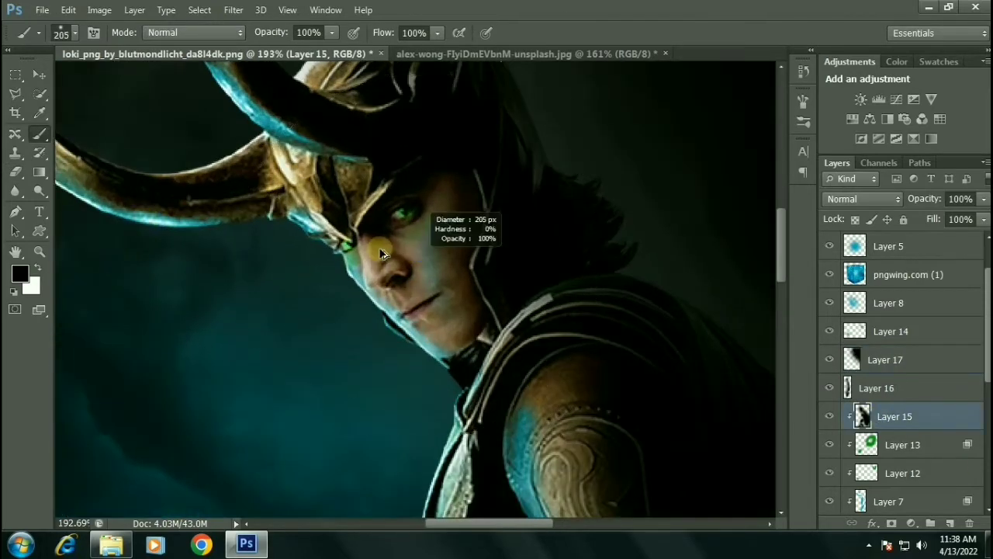
{"action": "scroll", "coordinate": [329, 278], "scroll_direction": "up", "scroll_amount": 2}
{"action": "double_click", "coordinate": [964, 413]}
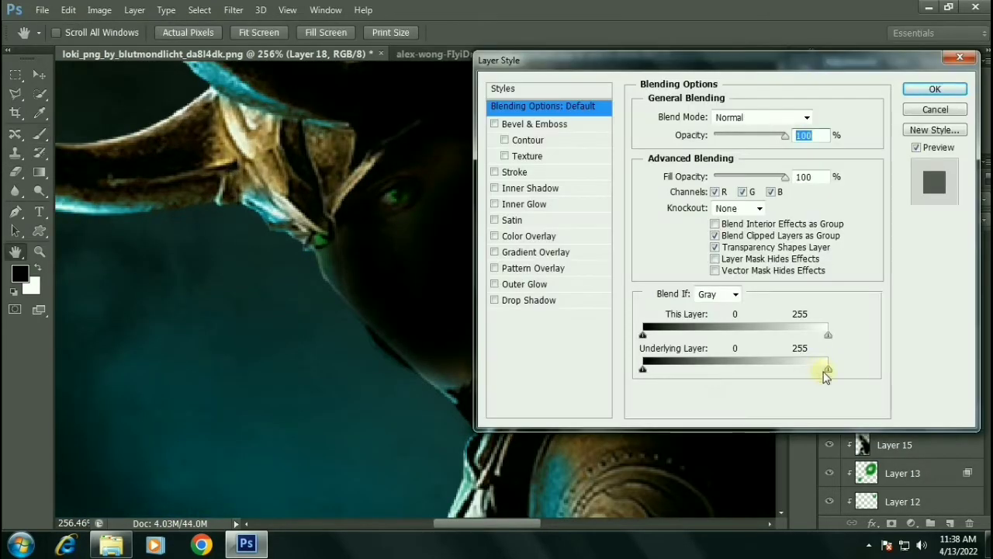
{"action": "left_click_drag", "start_coordinate": [828, 369], "coordinate": [665, 371]}
{"action": "left_click_drag", "start_coordinate": [762, 370], "coordinate": [710, 369]}
{"action": "key", "text": "Return"}
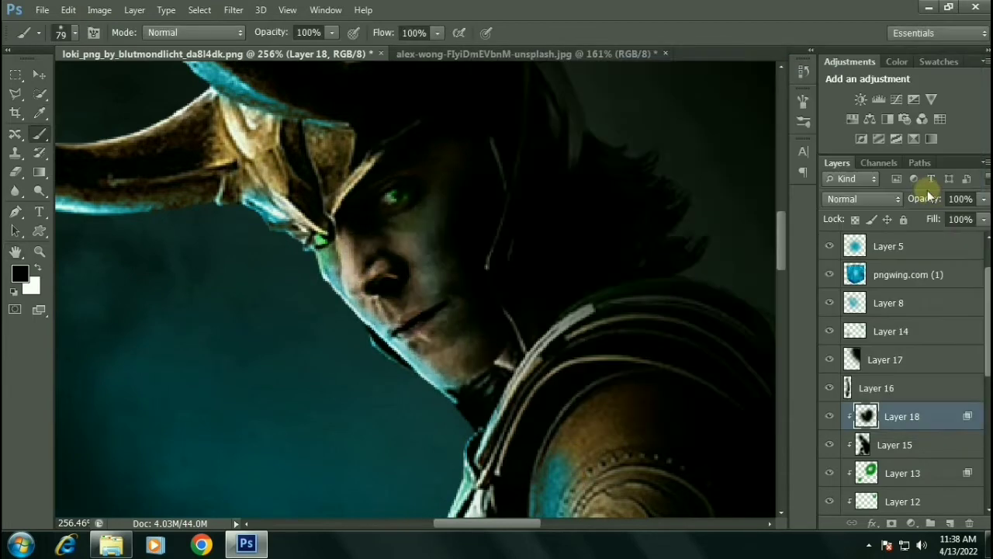
Step: Add a hand-shadow layer next to Layer 6 and lower its opacity to about 31%
{"action": "scroll", "coordinate": [719, 225], "scroll_direction": "down", "scroll_amount": 3}
{"action": "scroll", "coordinate": [719, 226], "scroll_direction": "down", "scroll_amount": 2}
{"action": "scroll", "coordinate": [577, 412], "scroll_direction": "up", "scroll_amount": 4}
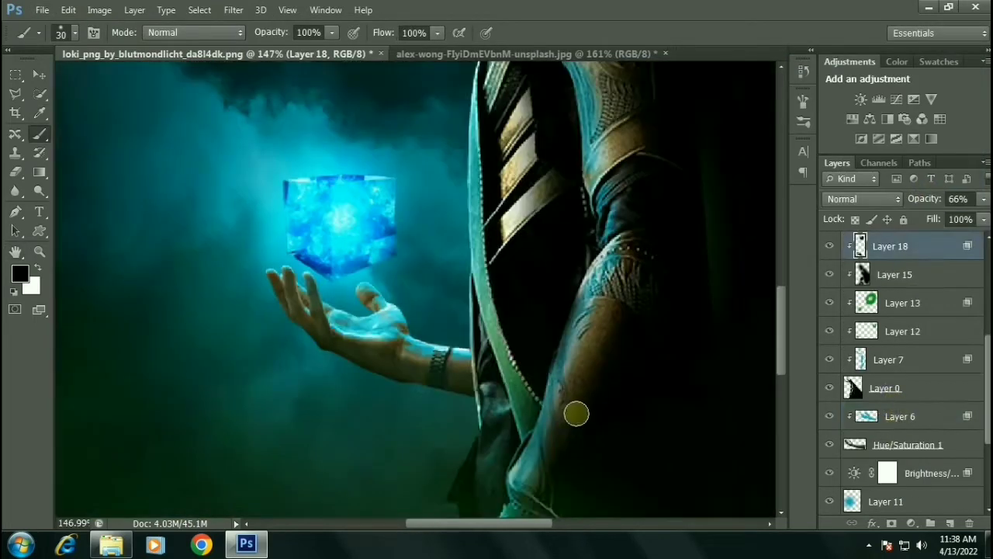
{"action": "left_click", "coordinate": [892, 416]}
{"action": "key", "text": "ctrl+shift+alt+n"}
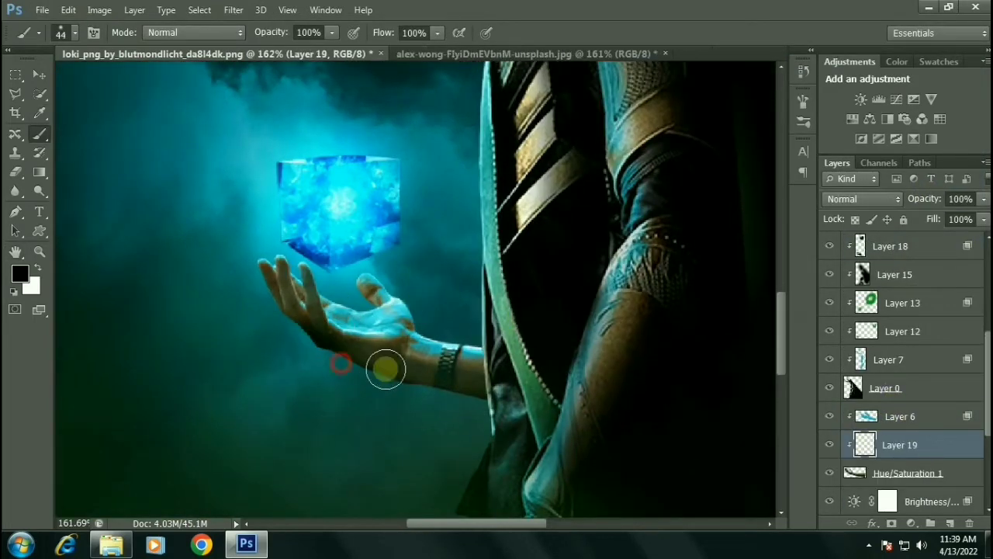
{"action": "double_click", "coordinate": [931, 445]}
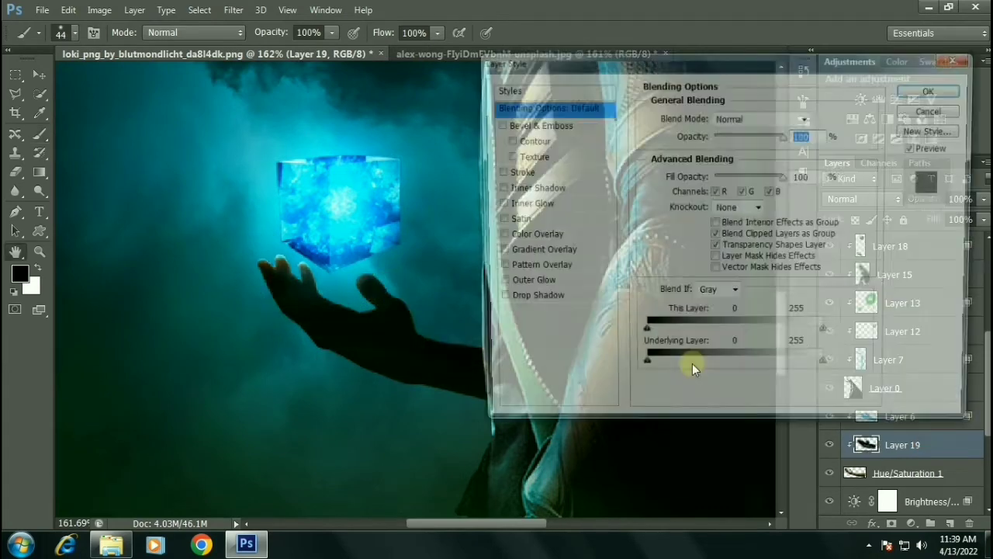
{"action": "key", "text": "b"}
{"action": "left_click", "coordinate": [935, 88]}
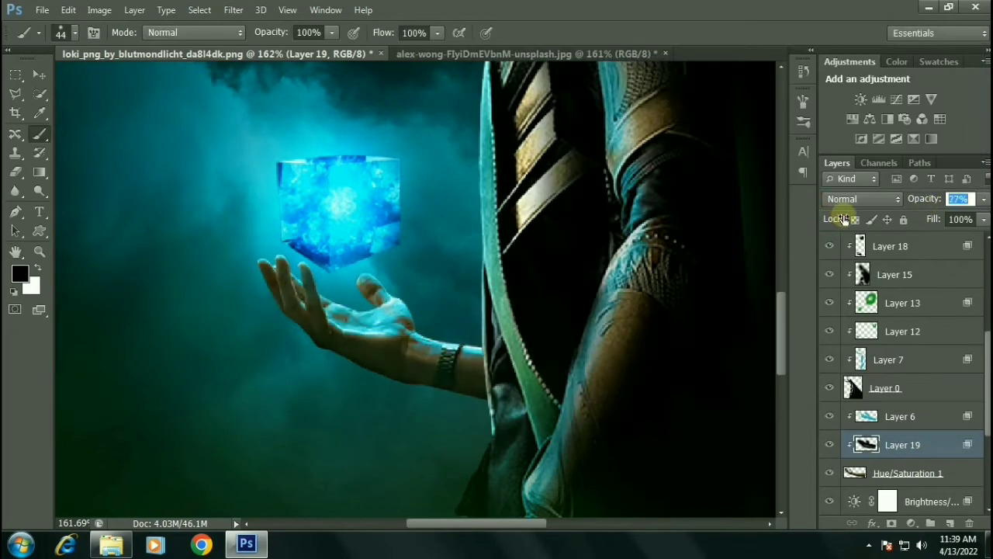
Step: Switch to the Move tool and scroll the Layers panel back up to the cube layer
{"action": "scroll", "coordinate": [470, 266], "scroll_direction": "down", "scroll_amount": 1}
{"action": "scroll", "coordinate": [465, 264], "scroll_direction": "down", "scroll_amount": 2}
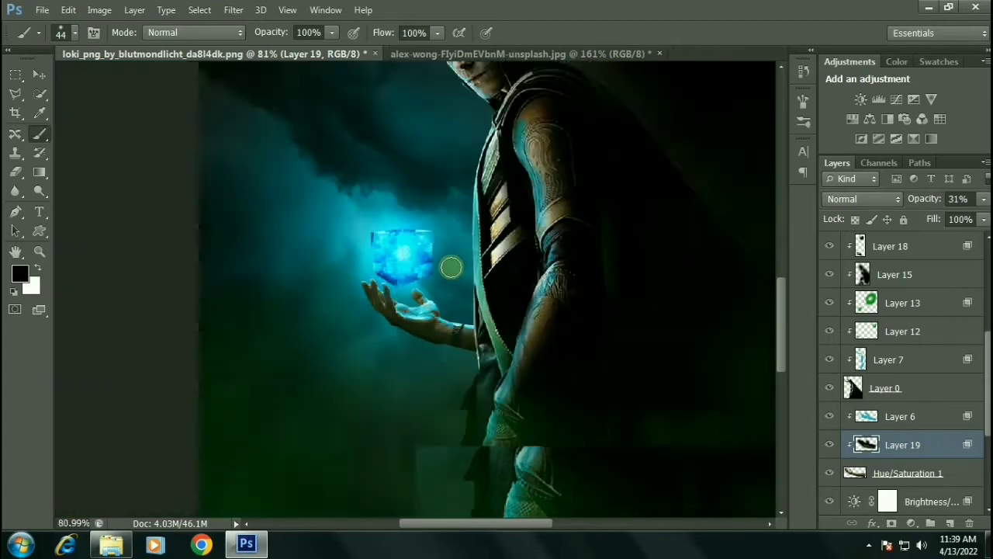
{"action": "scroll", "coordinate": [466, 264], "scroll_direction": "down", "scroll_amount": 1}
{"action": "key", "text": "v"}
{"action": "scroll", "coordinate": [466, 264], "scroll_direction": "up", "scroll_amount": 3}
{"action": "scroll", "coordinate": [466, 263], "scroll_direction": "up", "scroll_amount": 1}
{"action": "scroll", "coordinate": [897, 360], "scroll_direction": "up", "scroll_amount": 3}
Step: Load the cube's outline as a selection, pick a cyan paint colour, then deselect
{"action": "scroll", "coordinate": [898, 360], "scroll_direction": "up", "scroll_amount": 3}
{"action": "left_click", "coordinate": [854, 332], "text": "ctrl"}
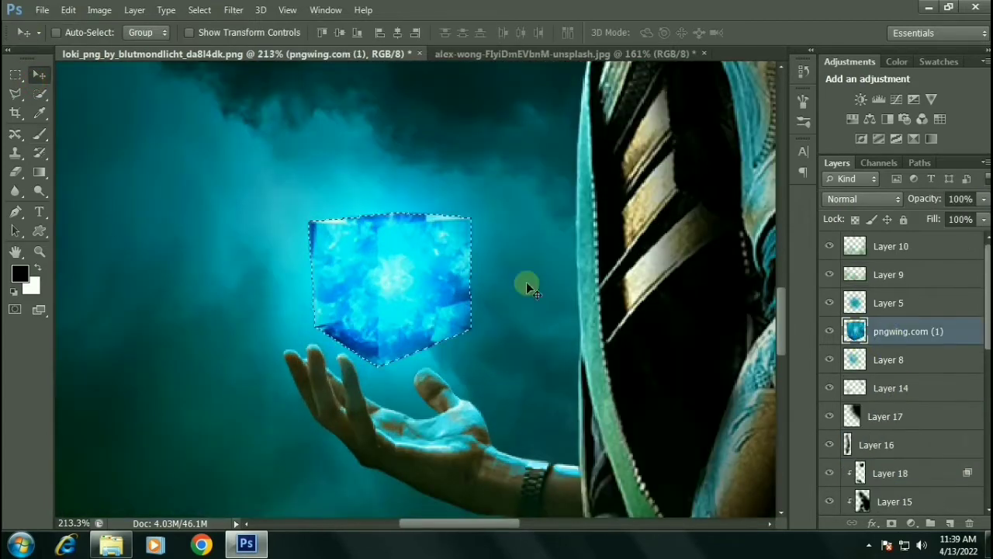
{"action": "scroll", "coordinate": [520, 281], "scroll_direction": "up", "scroll_amount": 2}
{"action": "key", "text": "b"}
{"action": "left_click", "coordinate": [348, 284], "text": "alt"}
{"action": "right_click", "coordinate": [362, 257]}
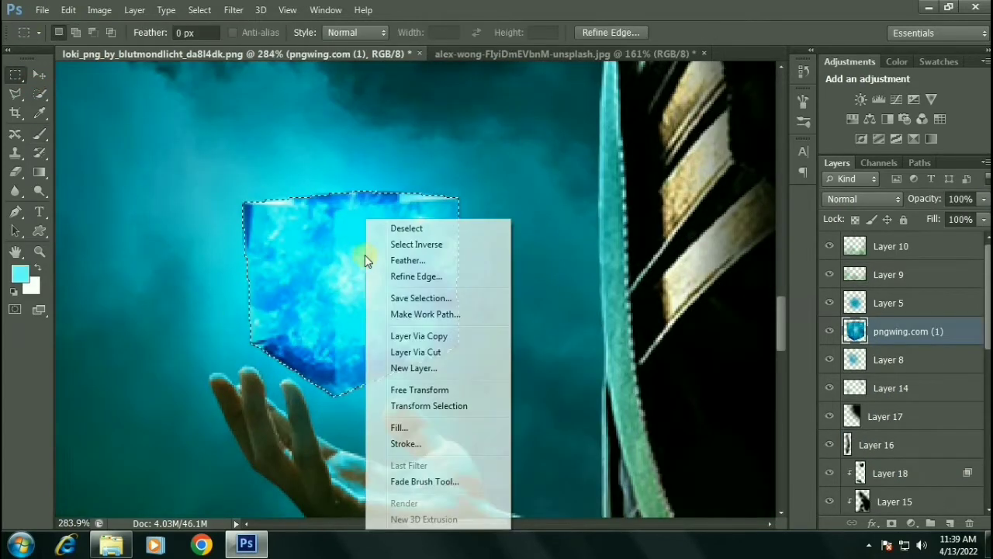
{"action": "left_click", "coordinate": [388, 225]}
Step: Paint a cyan glow on a new layer below the cube and set it to Color Dodge
{"action": "left_click", "coordinate": [889, 359]}
{"action": "key", "text": "ctrl+shift+alt+n"}
{"action": "mouse_move", "coordinate": [287, 243]}
{"action": "left_mouse_down"}
{"action": "mouse_move", "coordinate": [355, 224]}
{"action": "mouse_move", "coordinate": [359, 336]}
{"action": "left_mouse_up"}
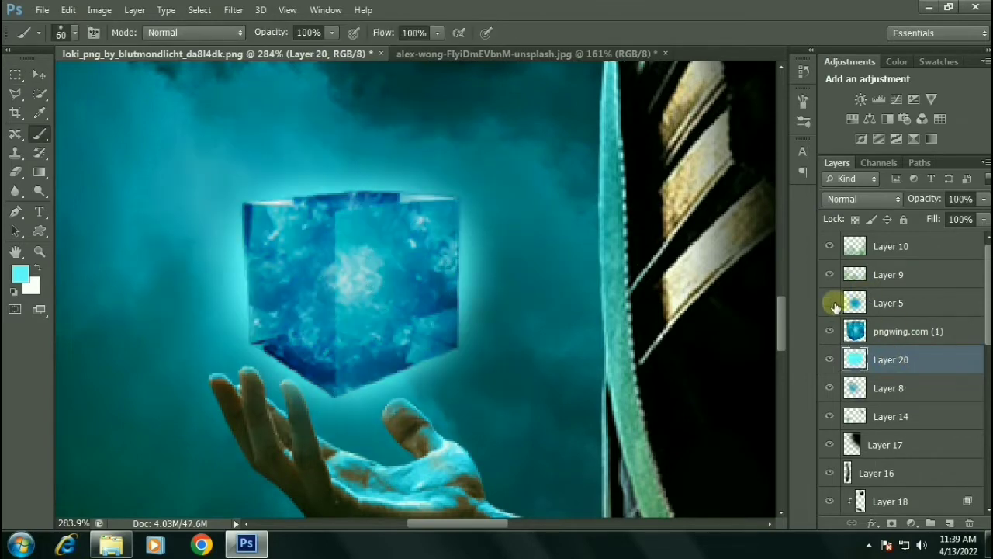
{"action": "left_click", "coordinate": [901, 198]}
{"action": "left_click", "coordinate": [854, 199]}
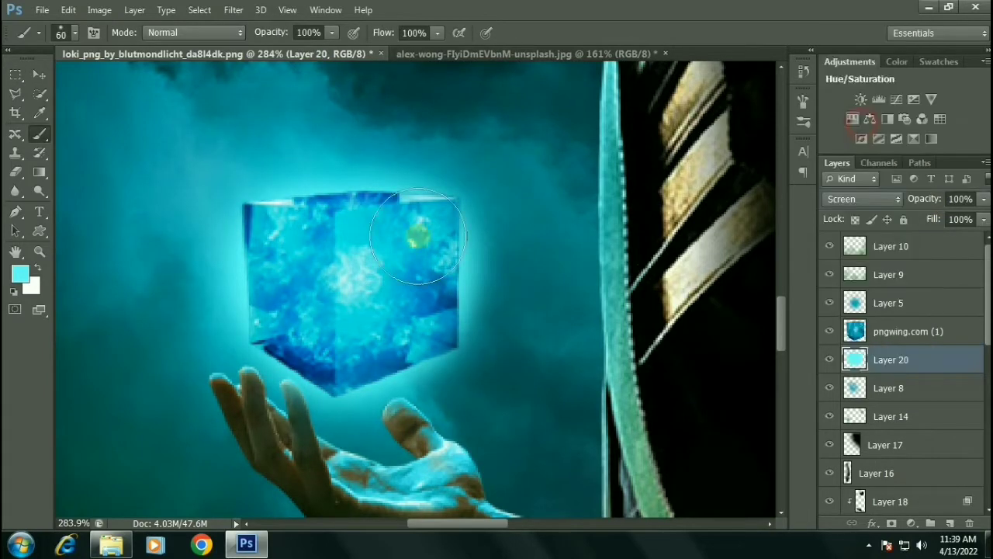
{"action": "key", "text": "ctrl+0"}
{"action": "left_click", "coordinate": [900, 198]}
{"action": "left_click", "coordinate": [868, 141]}
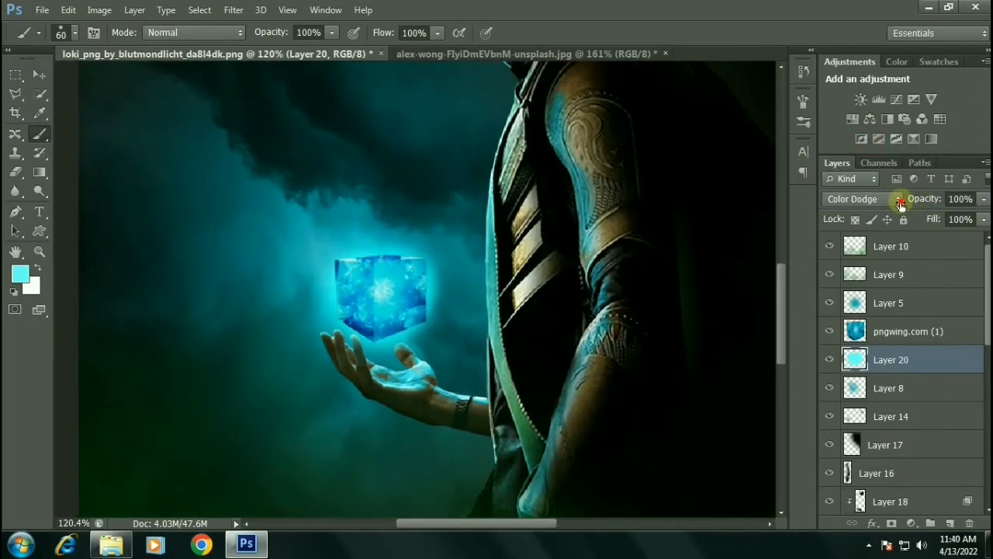
Step: Add a new layer above the cube, clipped to it
{"action": "scroll", "coordinate": [360, 257], "scroll_direction": "up", "scroll_amount": 2}
{"action": "left_click", "coordinate": [878, 331]}
{"action": "key", "text": "ctrl+shift+alt+n"}
{"action": "key", "text": "ctrl+alt+g"}
Step: Paint blue strokes around the cube's edges on Layer 21 and set it to Linear Dodge
{"action": "scroll", "coordinate": [422, 210], "scroll_direction": "up", "scroll_amount": 2}
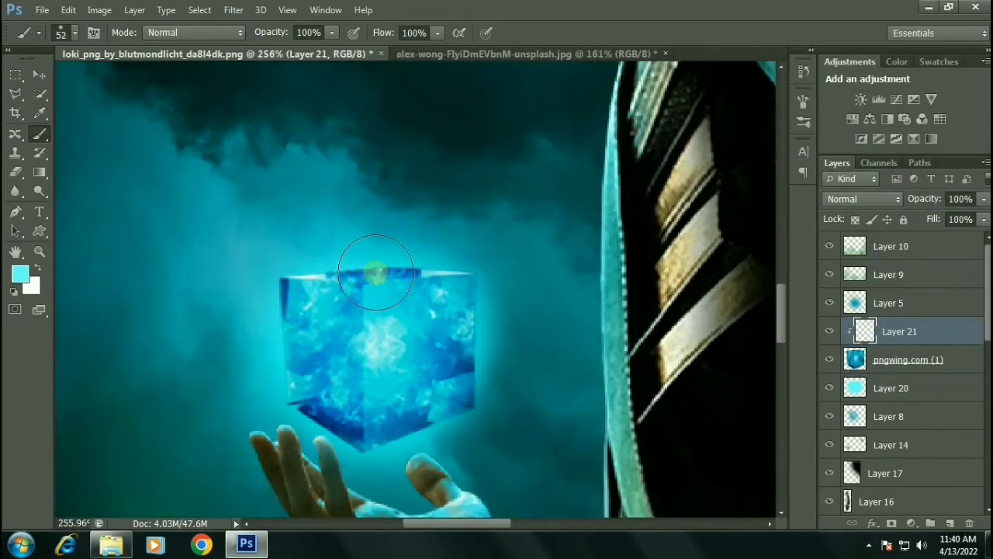
{"action": "left_click_drag", "start_coordinate": [438, 242], "coordinate": [455, 421]}
{"action": "left_click", "coordinate": [861, 199]}
{"action": "left_click", "coordinate": [875, 208]}
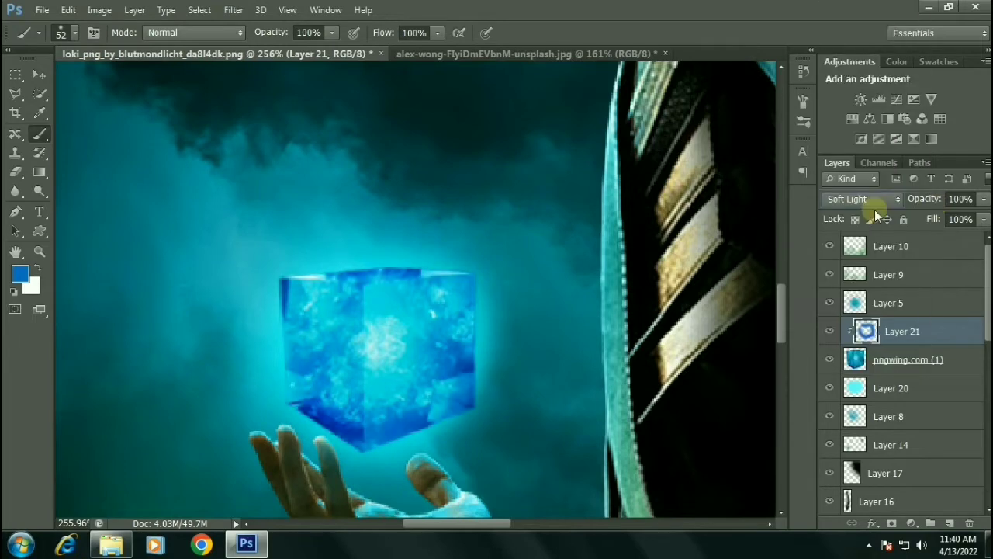
{"action": "scroll", "coordinate": [872, 211], "scroll_direction": "up", "scroll_amount": 1}
{"action": "key", "text": "ctrl+0"}
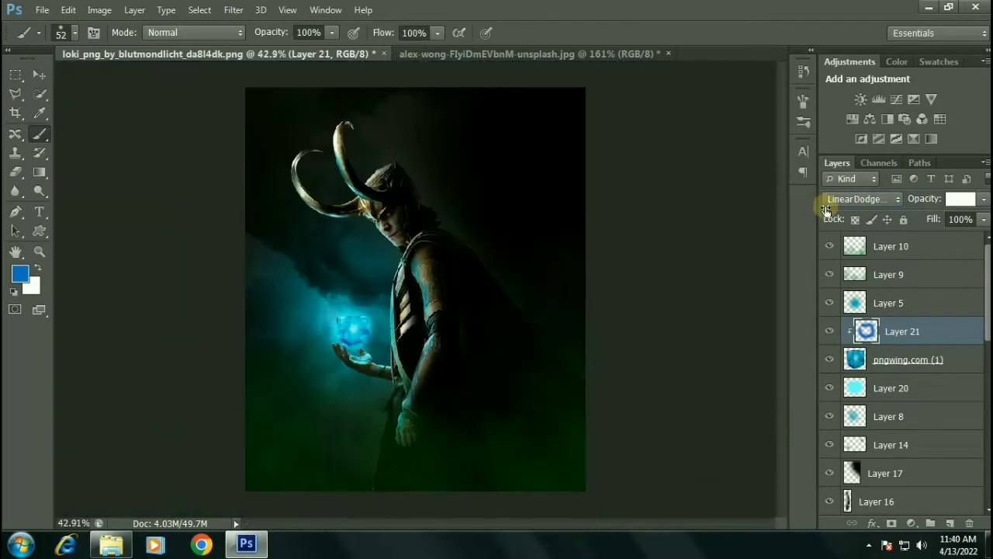
{"action": "scroll", "coordinate": [401, 300], "scroll_direction": "up", "scroll_amount": 2}
{"action": "scroll", "coordinate": [401, 299], "scroll_direction": "up", "scroll_amount": 1}
{"action": "scroll", "coordinate": [898, 380], "scroll_direction": "down", "scroll_amount": 3}
Step: Paint cyan light on Loki on a clipped layer above Layer 18, limited by Blend If to brighter areas
{"action": "left_click", "coordinate": [893, 360]}
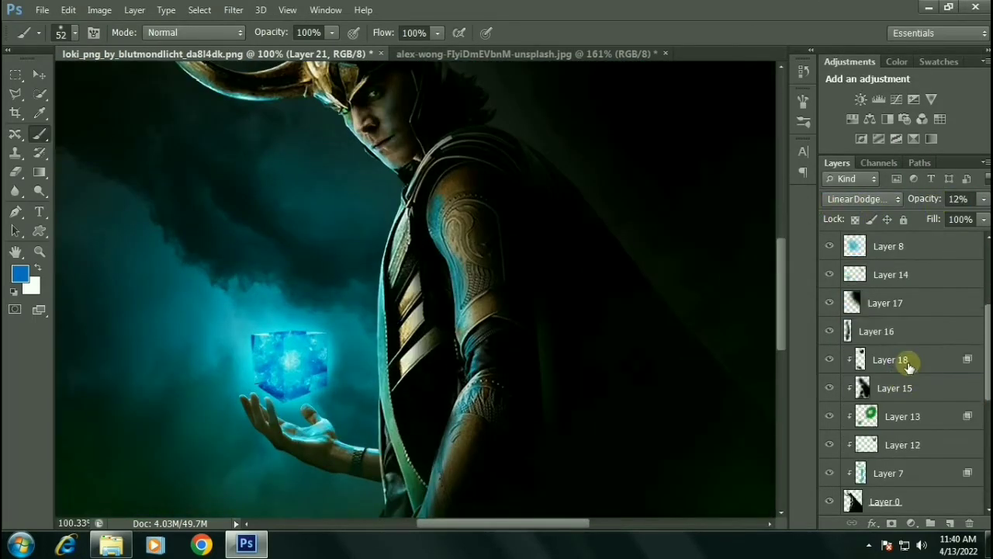
{"action": "key", "text": "ctrl+shift+alt+n"}
{"action": "left_click_drag", "start_coordinate": [376, 201], "coordinate": [372, 505]}
{"action": "scroll", "coordinate": [350, 453], "scroll_direction": "down", "scroll_amount": 2}
{"action": "scroll", "coordinate": [357, 311], "scroll_direction": "up", "scroll_amount": 3}
{"action": "mouse_move", "coordinate": [342, 303]}
{"action": "left_mouse_down"}
{"action": "mouse_move", "coordinate": [288, 225]}
{"action": "mouse_move", "coordinate": [304, 152]}
{"action": "left_mouse_up"}
{"action": "key", "text": "h"}
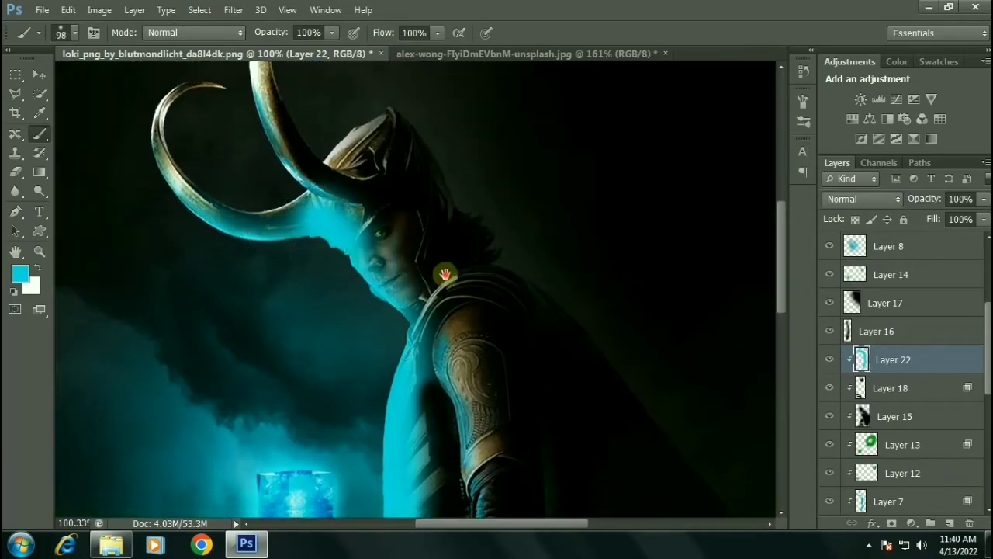
{"action": "double_click", "coordinate": [936, 363]}
{"action": "left_click_drag", "start_coordinate": [643, 370], "coordinate": [709, 369]}
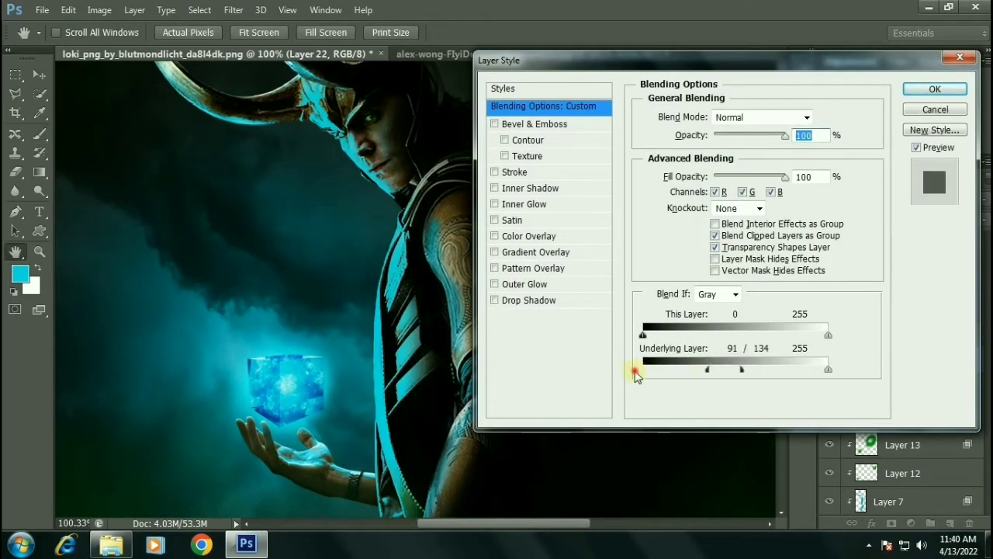
{"action": "left_click", "coordinate": [935, 90]}
{"action": "key", "text": "b"}
{"action": "key", "text": "ctrl+0"}
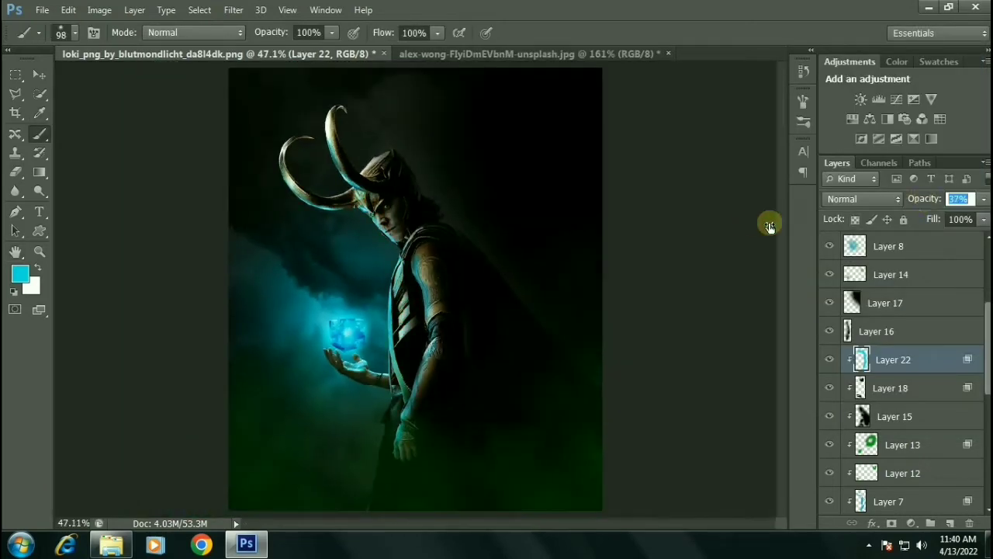
Step: Paint a large cyan glow on new Layer 23, set to Overlay at about 65% opacity
{"action": "scroll", "coordinate": [915, 302], "scroll_direction": "up", "scroll_amount": 3}
{"action": "scroll", "coordinate": [904, 325], "scroll_direction": "down", "scroll_amount": 2}
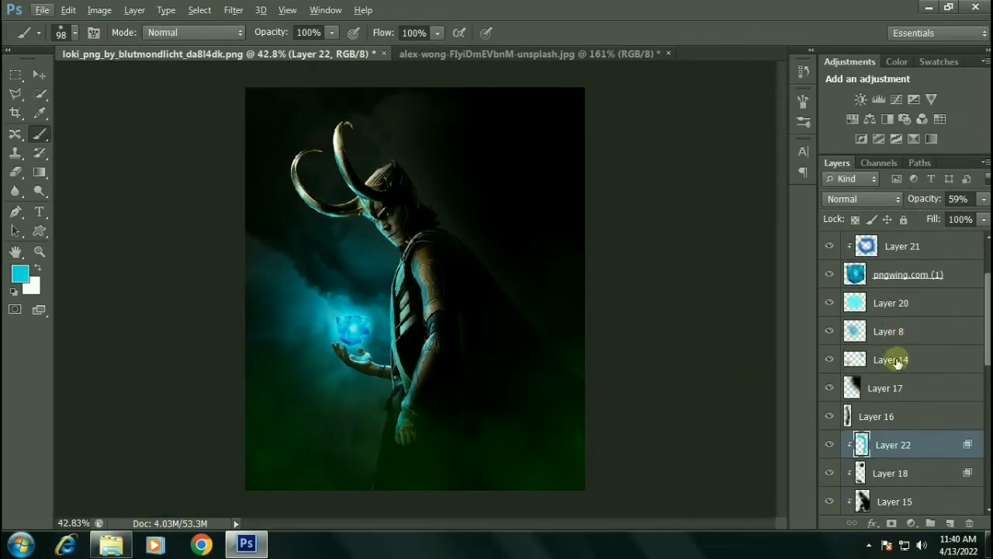
{"action": "left_click", "coordinate": [901, 334]}
{"action": "key", "text": "ctrl+shift+alt+n"}
{"action": "left_click", "coordinate": [353, 330]}
{"action": "left_click", "coordinate": [863, 198]}
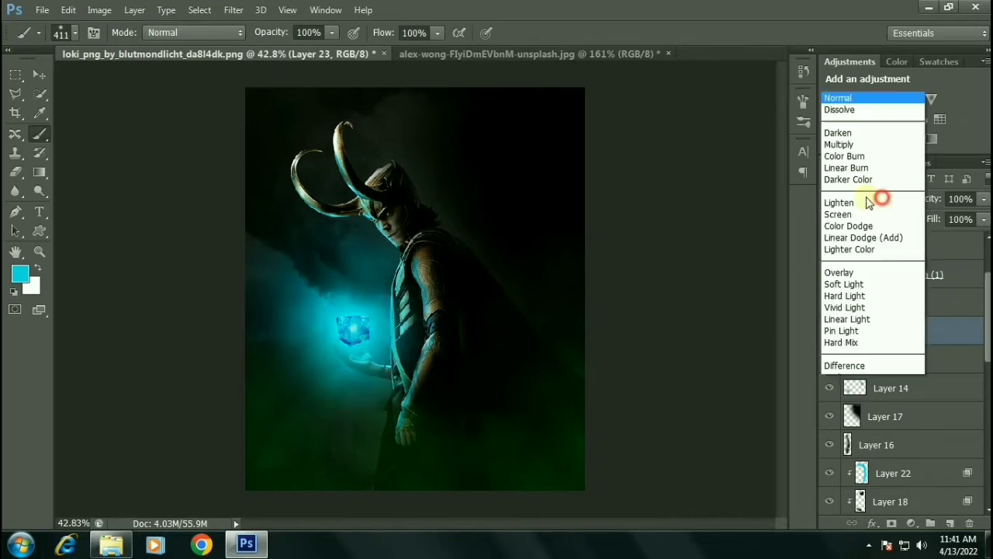
{"action": "left_click", "coordinate": [854, 282]}
{"action": "scroll", "coordinate": [873, 200], "scroll_direction": "up", "scroll_amount": 1}
{"action": "left_click_drag", "start_coordinate": [925, 198], "coordinate": [898, 205]}
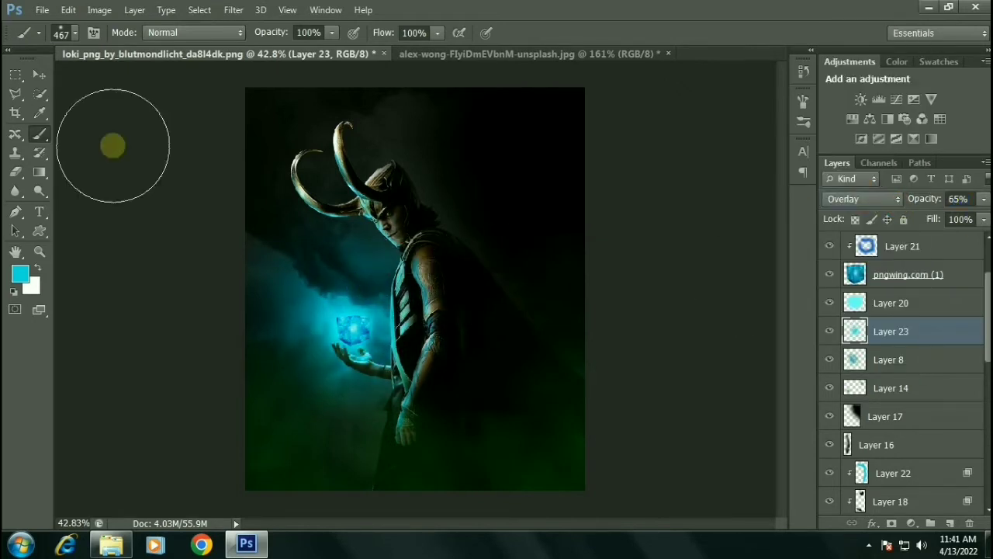
Step: Free Transform the cube glow layers together to scale them around the cube
{"action": "key", "text": "v"}
{"action": "scroll", "coordinate": [342, 340], "scroll_direction": "up", "scroll_amount": 3}
{"action": "scroll", "coordinate": [900, 310], "scroll_direction": "up", "scroll_amount": 1}
{"action": "left_click", "coordinate": [902, 274], "text": "shift"}
{"action": "key", "text": "ctrl+t"}
{"action": "left_click_drag", "start_coordinate": [523, 168], "coordinate": [532, 177]}
{"action": "key", "text": "Return"}
{"action": "scroll", "coordinate": [532, 151], "scroll_direction": "down", "scroll_amount": 3}
{"action": "key", "text": "ctrl+0"}
Step: Try a clipped layer above the cube with Blend If fading brighter areas, then delete it
{"action": "left_click", "coordinate": [904, 302]}
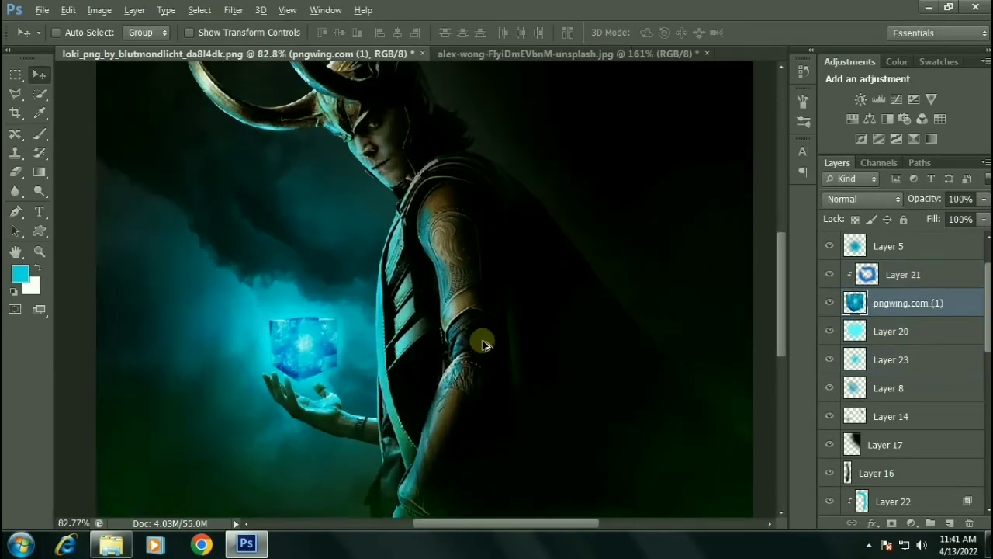
{"action": "key", "text": "ctrl+shift+alt+n"}
{"action": "key", "text": "b"}
{"action": "key", "text": "x"}
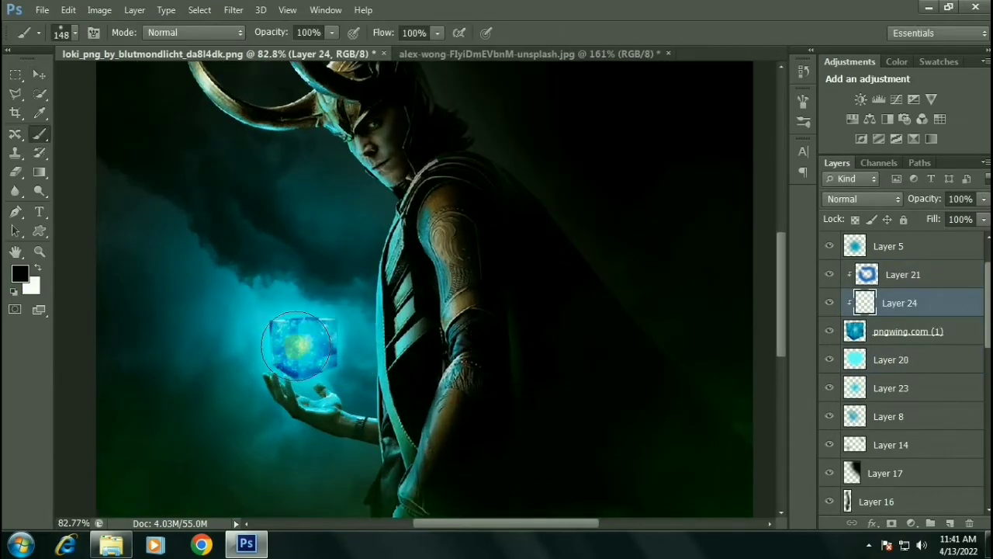
{"action": "double_click", "coordinate": [961, 305]}
{"action": "left_click_drag", "start_coordinate": [743, 376], "coordinate": [787, 370]}
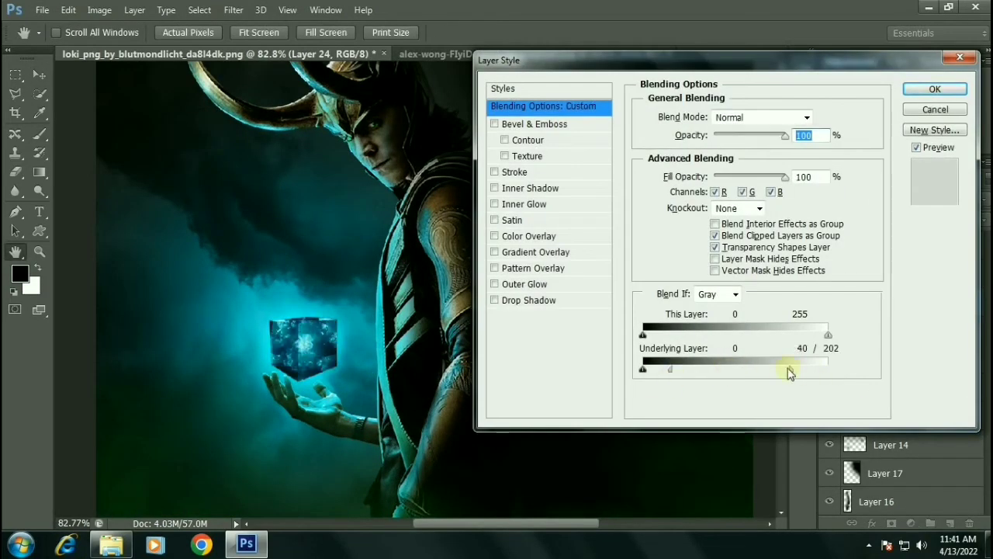
{"action": "key", "text": "Return"}
{"action": "scroll", "coordinate": [344, 225], "scroll_direction": "down", "scroll_amount": 3}
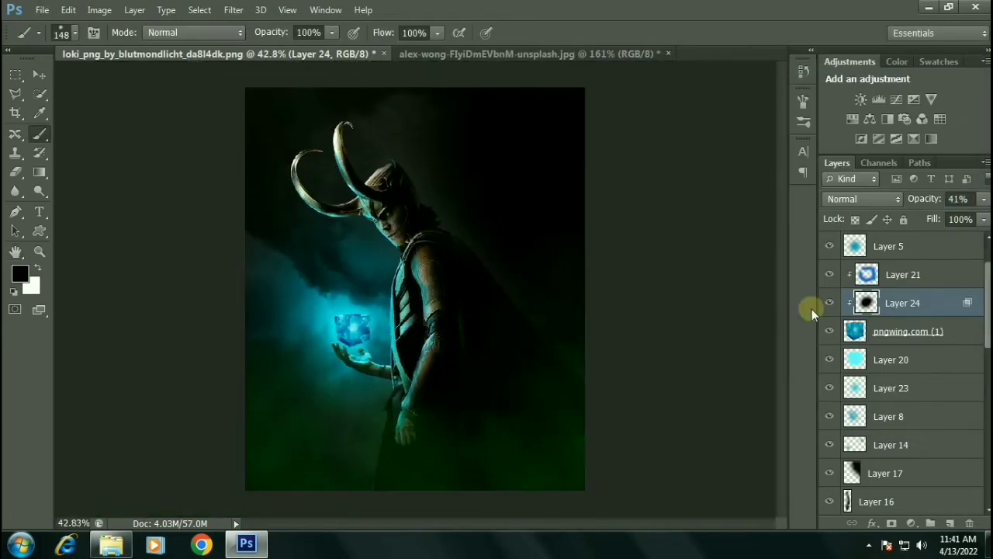
{"action": "key", "text": "Delete"}
Step: Lower Layer 10's opacity to about 19%
{"action": "key", "text": "v"}
{"action": "scroll", "coordinate": [435, 291], "scroll_direction": "down", "scroll_amount": 2}
{"action": "scroll", "coordinate": [867, 250], "scroll_direction": "up", "scroll_amount": 2}
{"action": "left_click", "coordinate": [867, 250]}
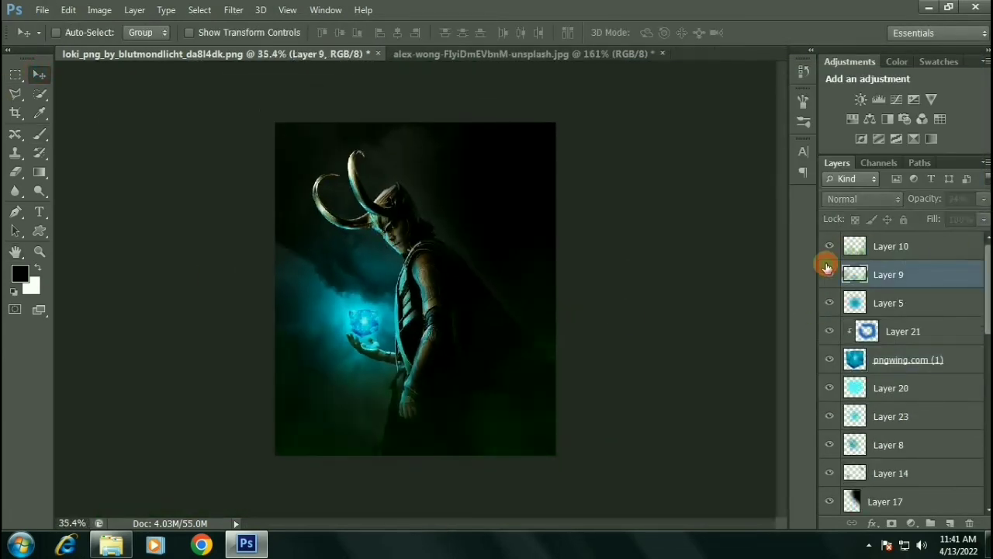
{"action": "left_click_drag", "start_coordinate": [915, 199], "coordinate": [893, 198]}
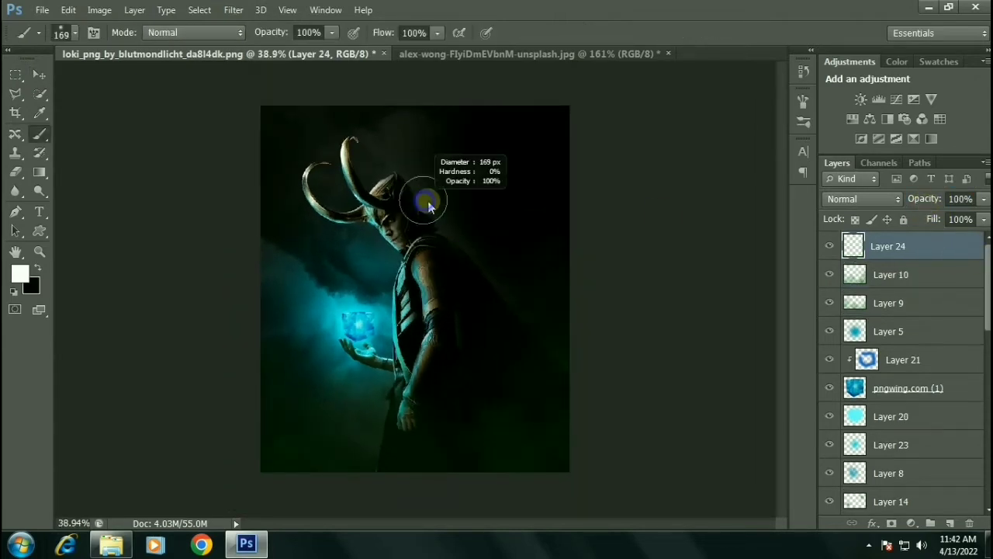
Step: Paint white rim-glow strokes along Loki's horns and helmet outline on Layer 24
{"action": "scroll", "coordinate": [430, 206], "scroll_direction": "up", "scroll_amount": 3}
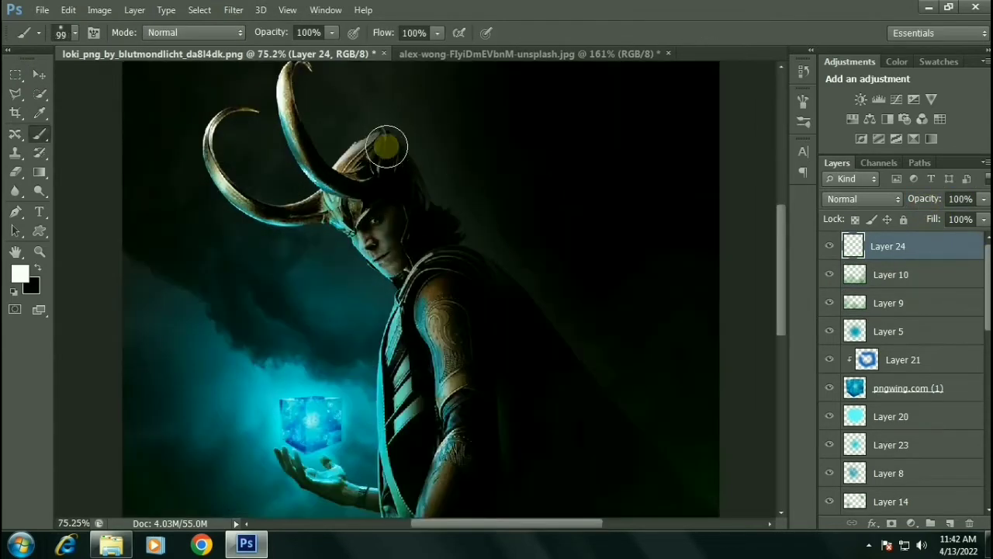
{"action": "scroll", "coordinate": [384, 147], "scroll_direction": "up", "scroll_amount": 3}
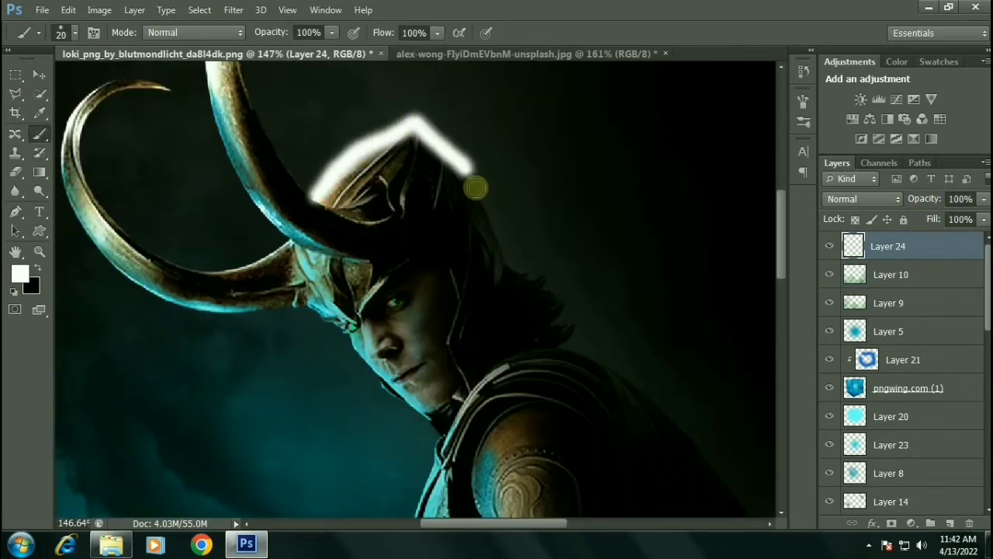
{"action": "scroll", "coordinate": [338, 111], "scroll_direction": "up", "scroll_amount": 3}
{"action": "scroll", "coordinate": [338, 111], "scroll_direction": "left", "scroll_amount": 2}
{"action": "left_click_drag", "start_coordinate": [336, 264], "coordinate": [380, 349]}
{"action": "key", "text": "ctrl+z"}
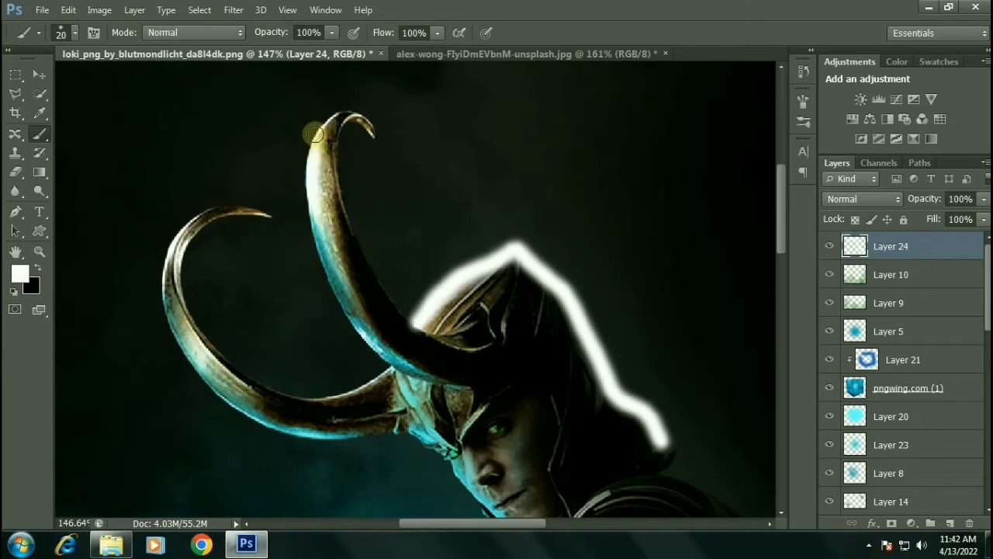
{"action": "left_click_drag", "start_coordinate": [314, 120], "coordinate": [375, 342]}
{"action": "key", "text": "e"}
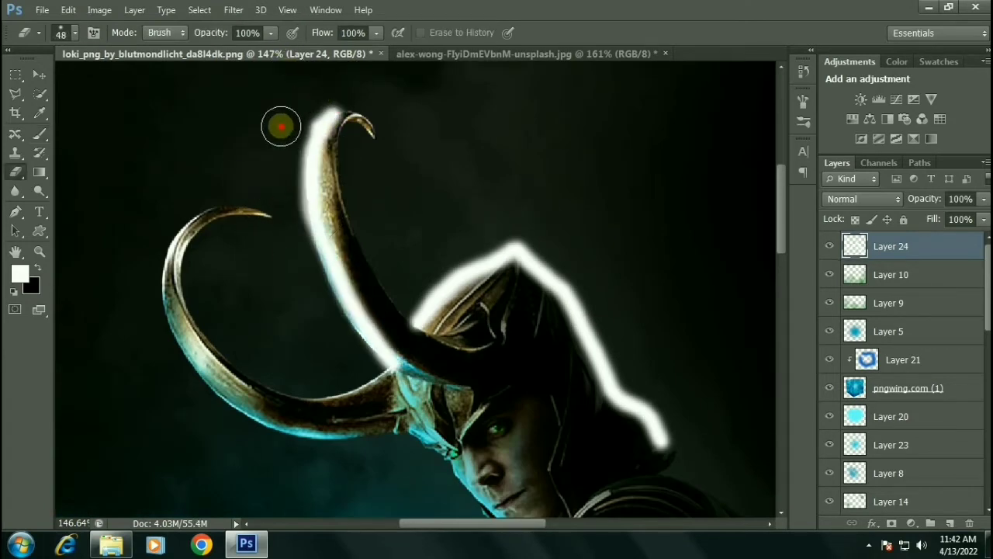
{"action": "scroll", "coordinate": [281, 127], "scroll_direction": "down", "scroll_amount": 1}
{"action": "scroll", "coordinate": [281, 127], "scroll_direction": "left", "scroll_amount": 1}
{"action": "key", "text": "b"}
{"action": "left_click_drag", "start_coordinate": [209, 198], "coordinate": [210, 342]}
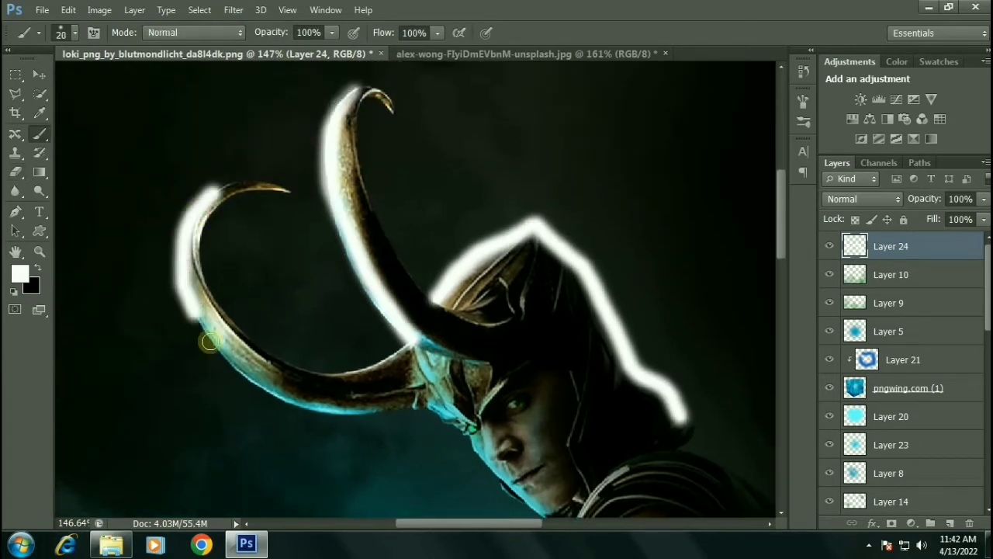
{"action": "left_click_drag", "start_coordinate": [388, 410], "coordinate": [342, 412]}
Step: Lower Layer 24's opacity to about 2% so the glow is barely visible
{"action": "scroll", "coordinate": [388, 220], "scroll_direction": "down", "scroll_amount": 5}
{"action": "scroll", "coordinate": [369, 160], "scroll_direction": "right", "scroll_amount": 2}
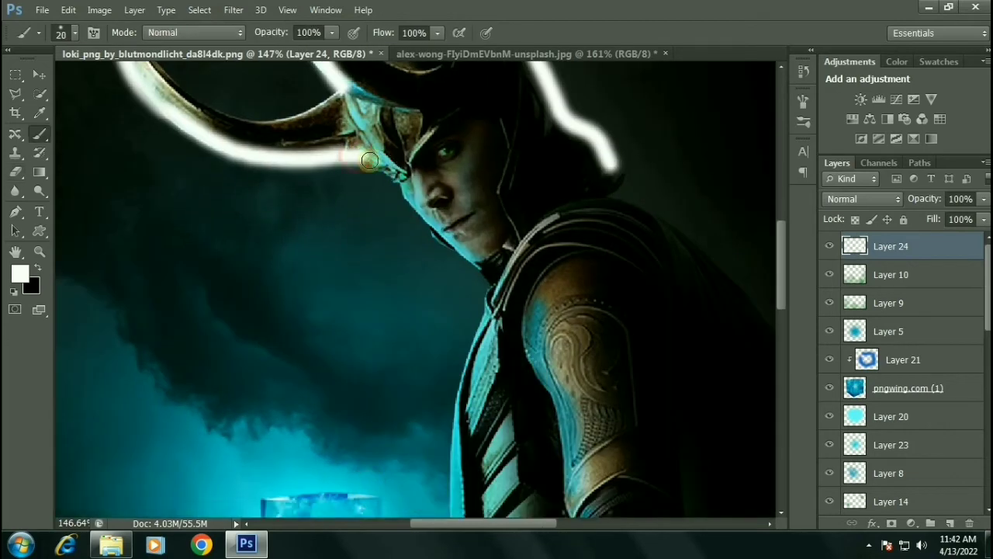
{"action": "scroll", "coordinate": [473, 277], "scroll_direction": "up", "scroll_amount": 4}
{"action": "left_click_drag", "start_coordinate": [925, 199], "coordinate": [791, 207]}
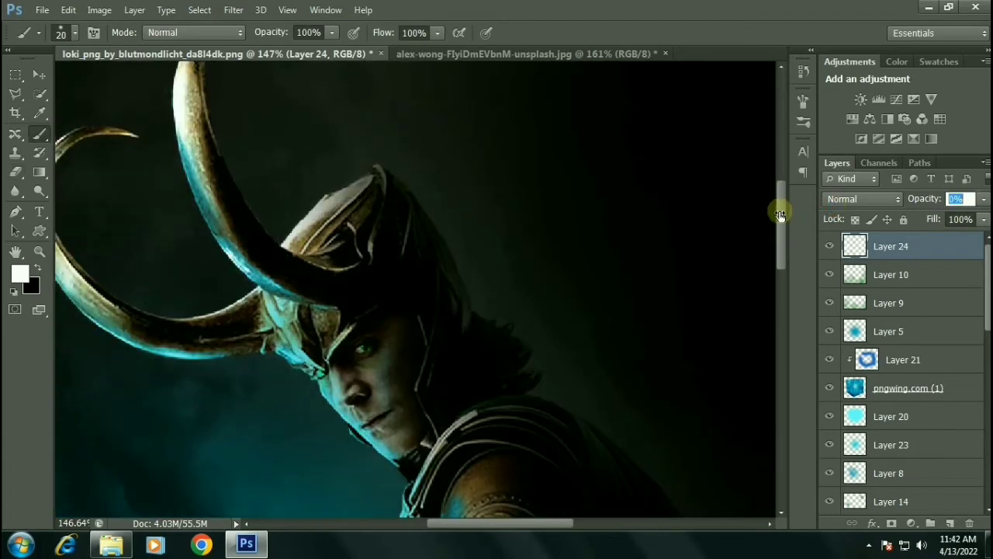
{"action": "key", "text": "ctrl+0"}
{"action": "scroll", "coordinate": [423, 171], "scroll_direction": "up", "scroll_amount": 1}
{"action": "scroll", "coordinate": [900, 350], "scroll_direction": "down", "scroll_amount": 5}
Step: Paint a soft white glow beside the helmet and cape on a new layer at 16% opacity
{"action": "left_click", "coordinate": [931, 473]}
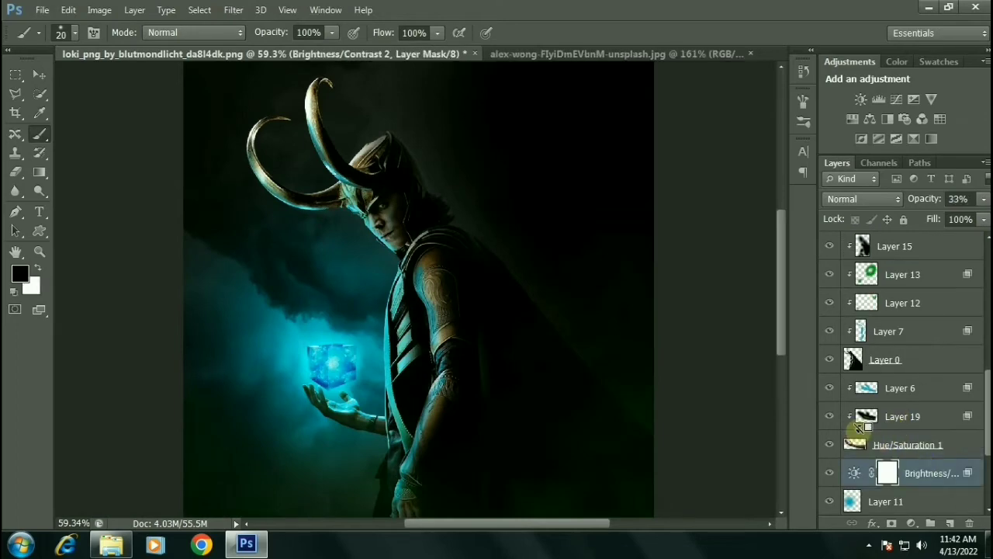
{"action": "left_click", "coordinate": [950, 523]}
{"action": "mouse_move", "coordinate": [410, 166]}
{"action": "left_mouse_down"}
{"action": "mouse_move", "coordinate": [437, 239]}
{"action": "mouse_move", "coordinate": [699, 483]}
{"action": "left_mouse_up"}
{"action": "scroll", "coordinate": [698, 483], "scroll_direction": "down", "scroll_amount": 3}
{"action": "scroll", "coordinate": [412, 275], "scroll_direction": "up", "scroll_amount": 5}
{"action": "left_click_drag", "start_coordinate": [925, 198], "coordinate": [787, 211]}
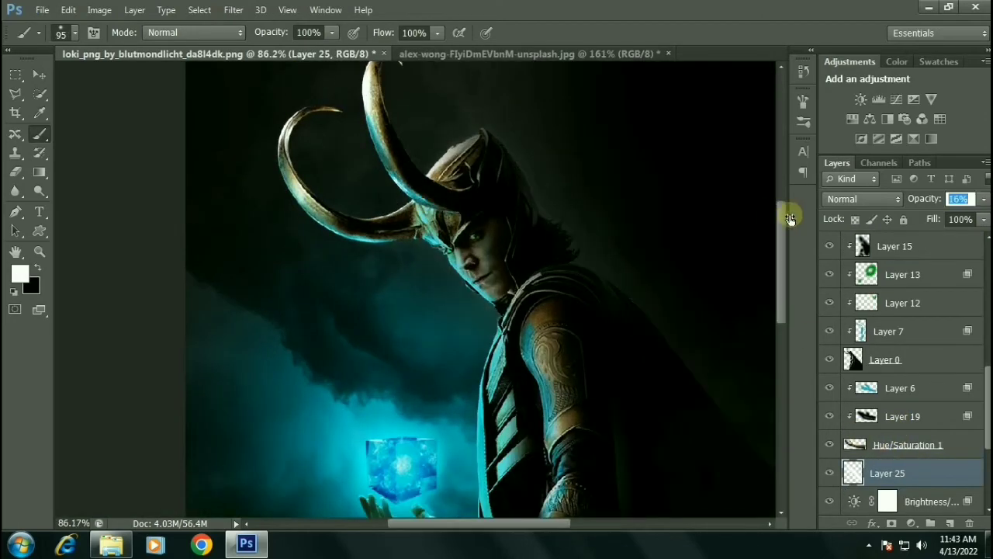
{"action": "scroll", "coordinate": [411, 276], "scroll_direction": "down", "scroll_amount": 5}
{"action": "scroll", "coordinate": [411, 275], "scroll_direction": "up", "scroll_amount": 1}
Step: Review the settings of Layers 5, 23 and 9, then adjust Layer 10's opacity
{"action": "scroll", "coordinate": [908, 256], "scroll_direction": "up", "scroll_amount": 5}
{"action": "left_click", "coordinate": [39, 74]}
{"action": "left_click", "coordinate": [888, 303]}
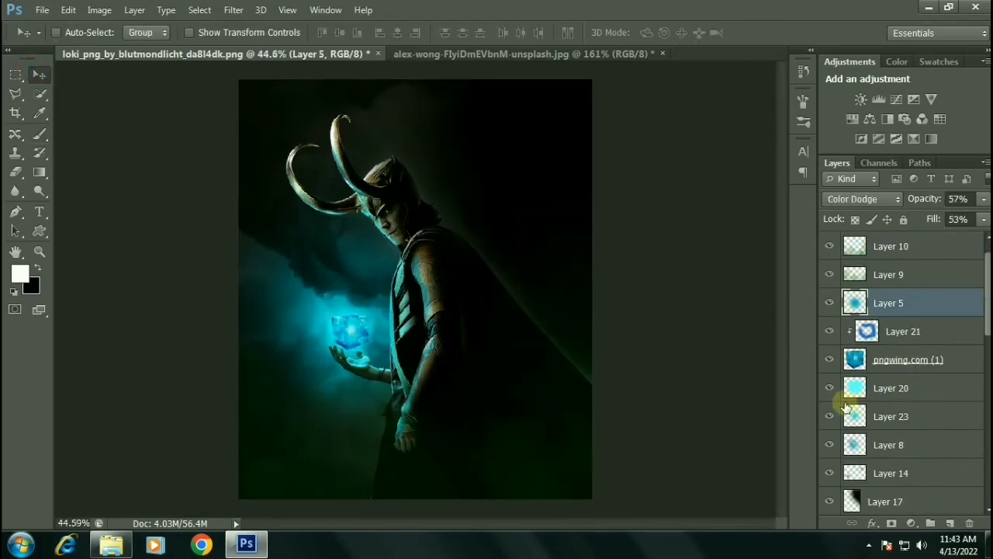
{"action": "left_click", "coordinate": [885, 417]}
{"action": "scroll", "coordinate": [438, 276], "scroll_direction": "up", "scroll_amount": 1}
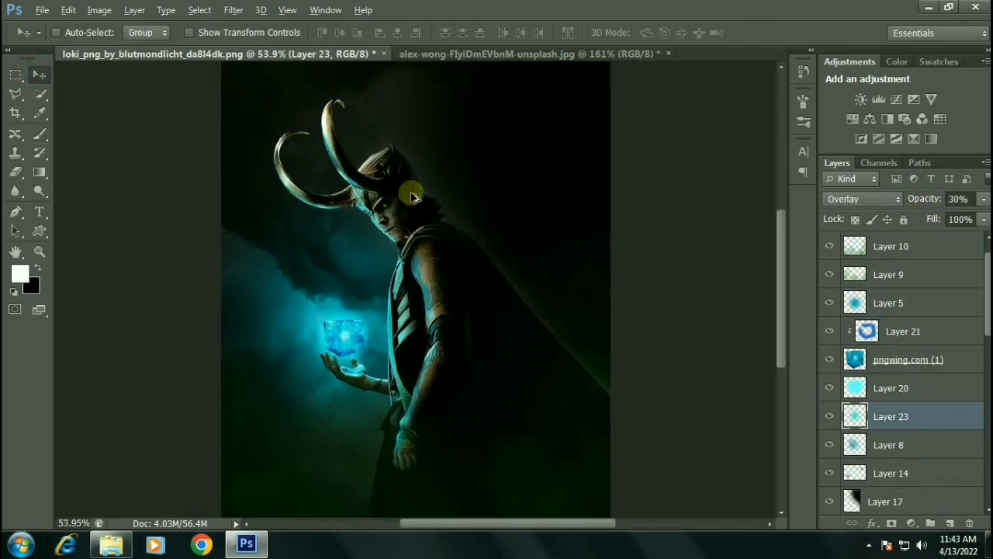
{"action": "scroll", "coordinate": [439, 276], "scroll_direction": "down", "scroll_amount": 3}
{"action": "scroll", "coordinate": [898, 277], "scroll_direction": "up", "scroll_amount": 1}
{"action": "left_click", "coordinate": [889, 303]}
{"action": "left_click", "coordinate": [891, 274]}
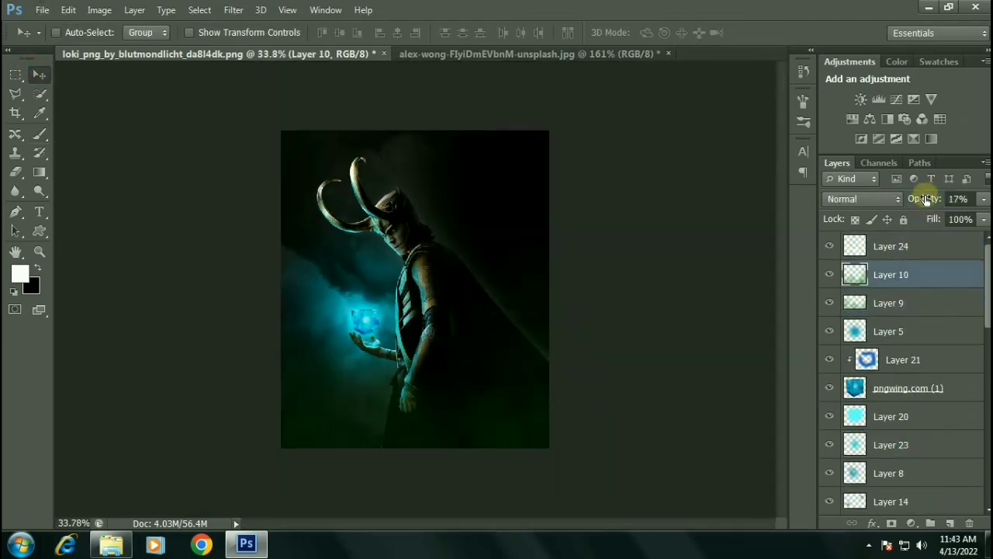
{"action": "left_click_drag", "start_coordinate": [923, 199], "coordinate": [929, 213]}
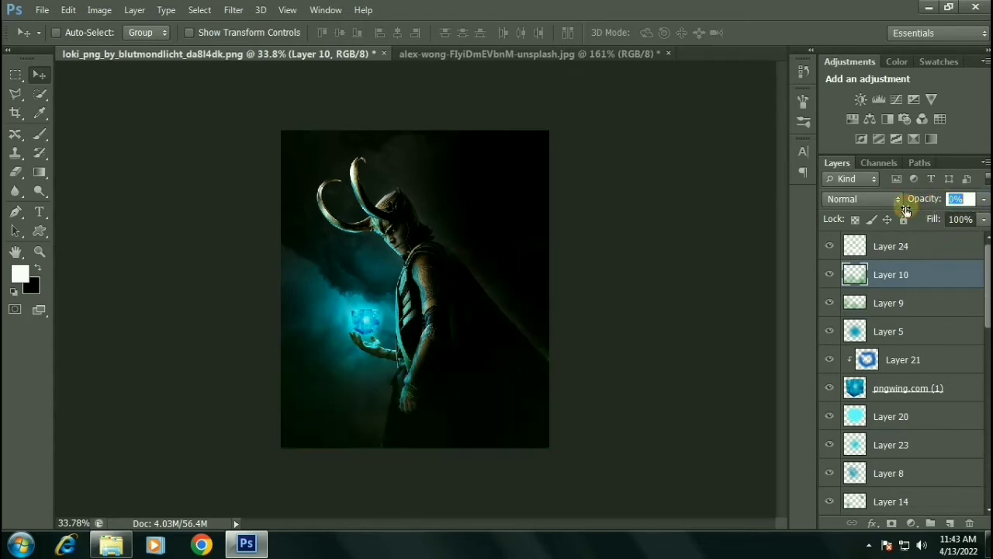
Step: Add a Curves adjustment above Layer 24 with the black point moved in to darken the image
{"action": "left_click", "coordinate": [891, 246]}
{"action": "left_click", "coordinate": [879, 99]}
{"action": "left_click_drag", "start_coordinate": [619, 314], "coordinate": [633, 305]}
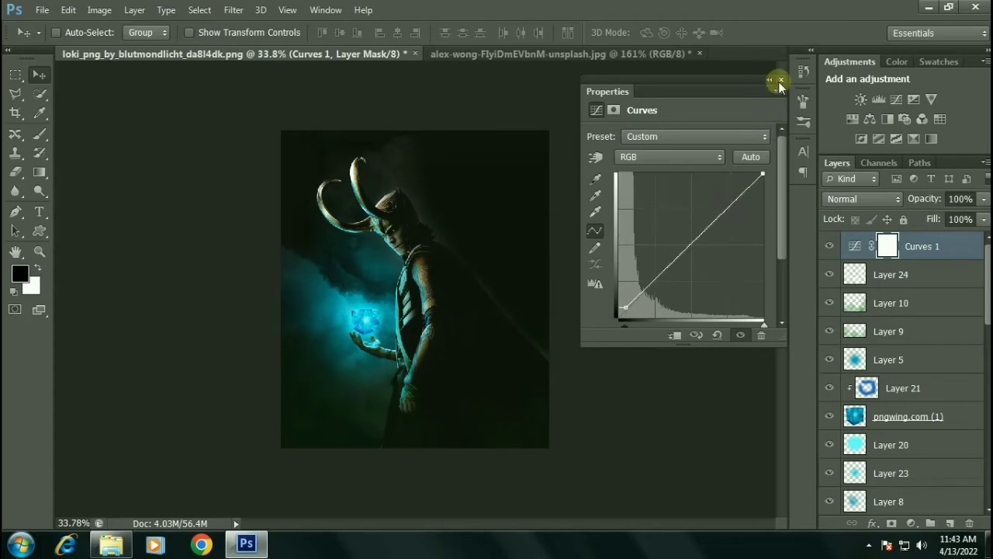
{"action": "left_click", "coordinate": [781, 80]}
Step: Stamp all visible layers into merged Layer 26 and bring it into Camera Raw
{"action": "key", "text": "ctrl+shift+alt+e"}
{"action": "scroll", "coordinate": [466, 232], "scroll_direction": "up", "scroll_amount": 3}
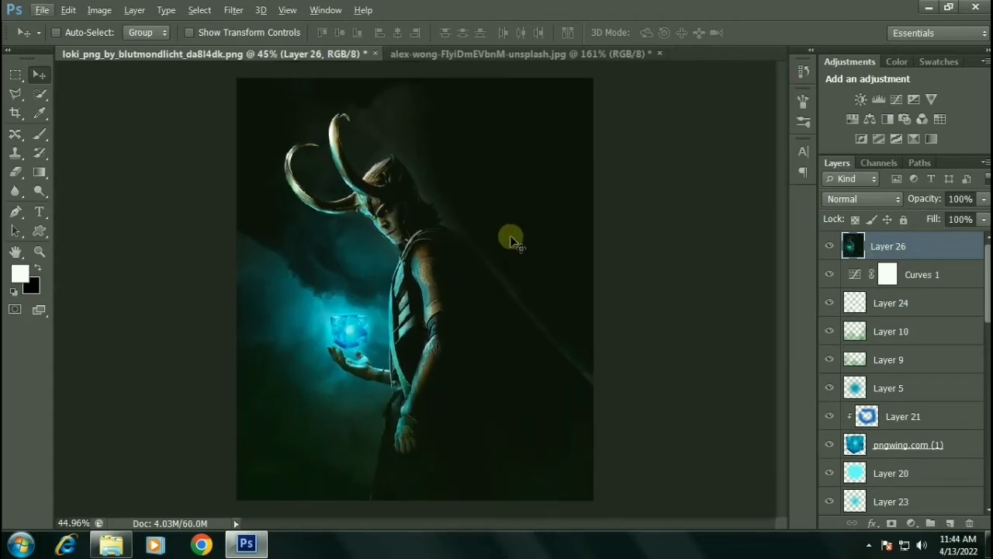
{"action": "key", "text": "ctrl+shift+a"}
Step: Raise Contrast to +24, boost Clarity, and slightly nudge the HSL Blues luminance
{"action": "left_click_drag", "start_coordinate": [809, 298], "coordinate": [846, 298]}
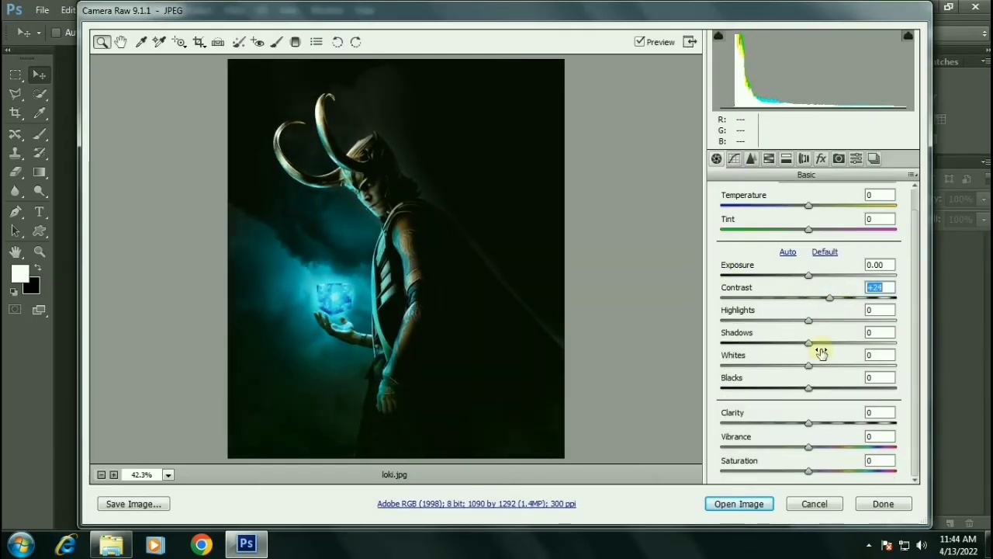
{"action": "left_click_drag", "start_coordinate": [844, 425], "coordinate": [852, 425]}
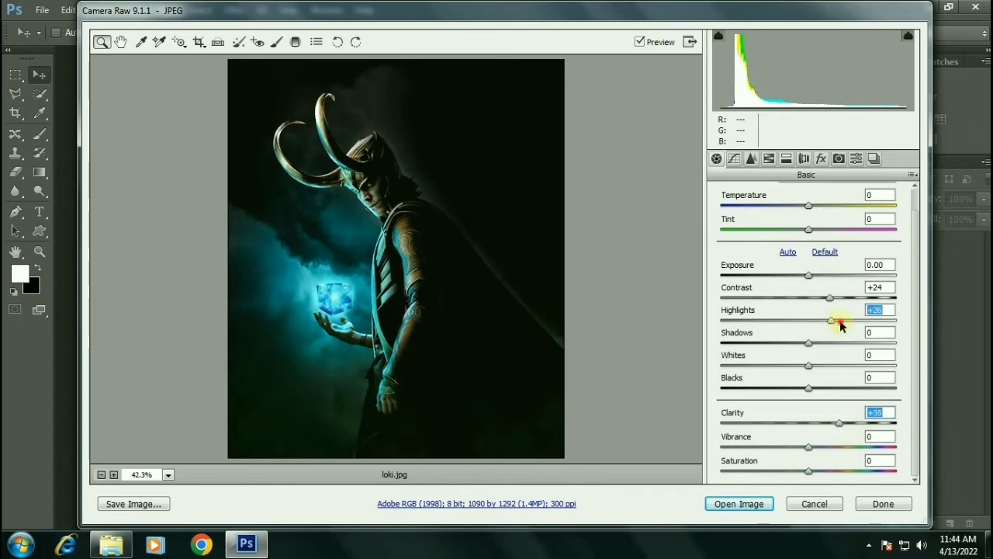
{"action": "left_click", "coordinate": [785, 159]}
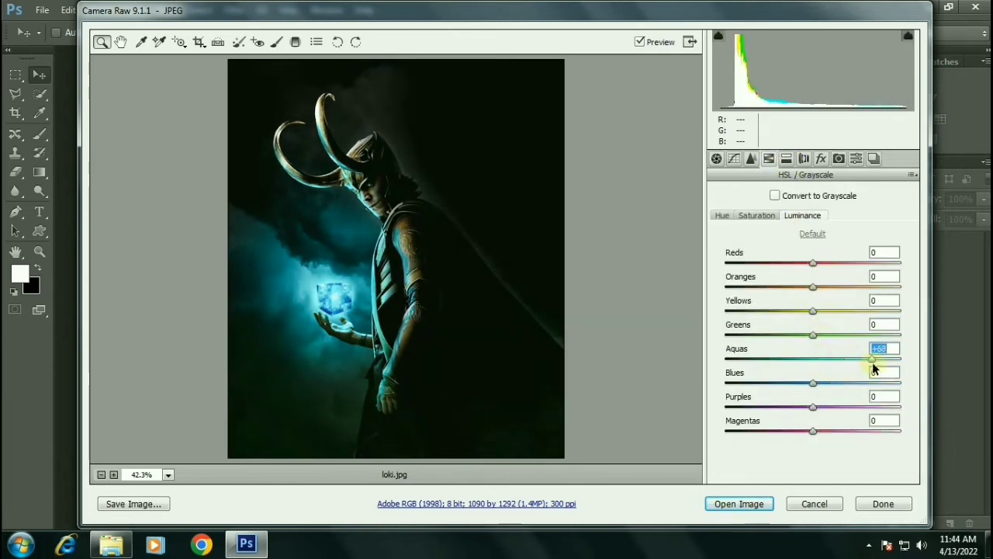
{"action": "left_click", "coordinate": [755, 216]}
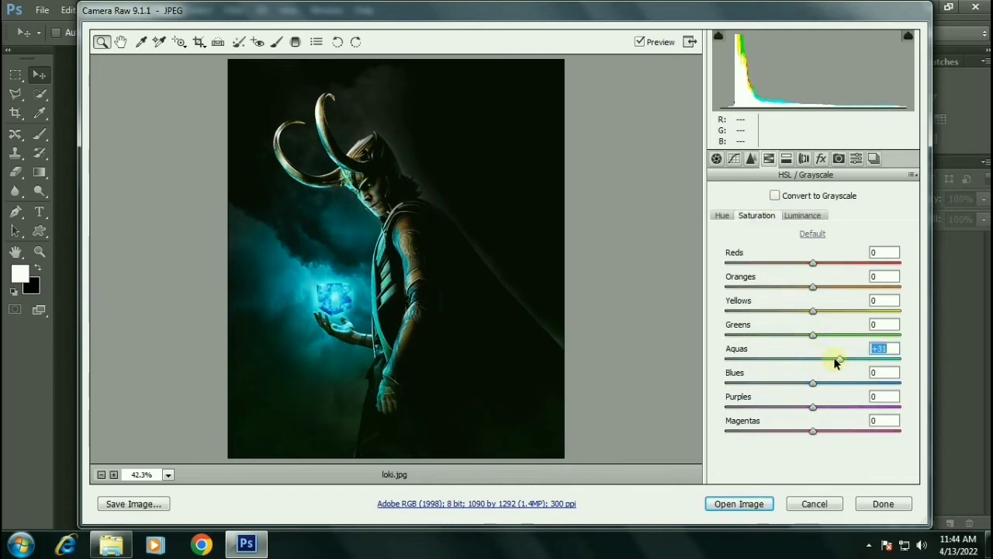
{"action": "left_click", "coordinate": [802, 215]}
{"action": "mouse_move", "coordinate": [813, 383]}
{"action": "left_mouse_down"}
{"action": "mouse_move", "coordinate": [827, 381]}
{"action": "mouse_move", "coordinate": [813, 383]}
{"action": "left_mouse_up"}
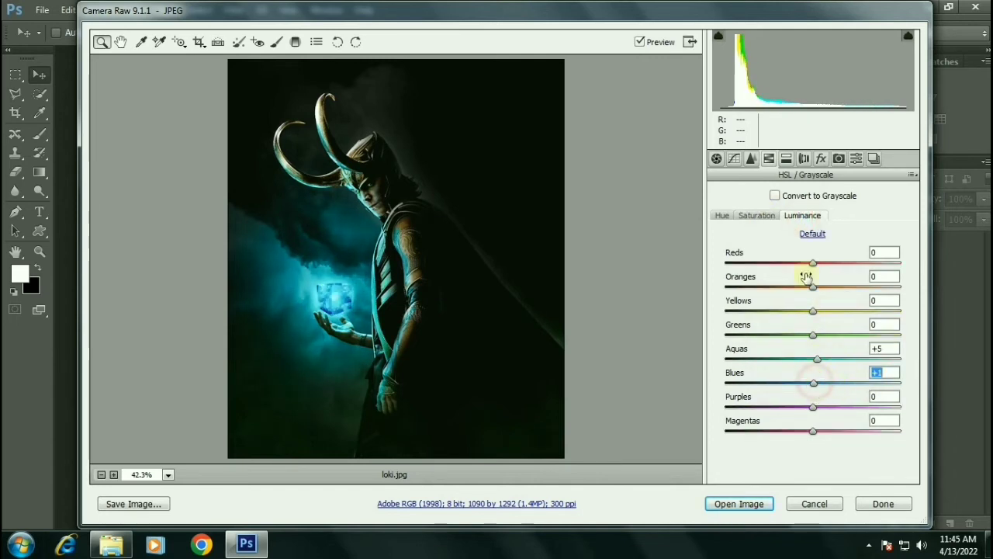
Step: Darken Shadows to -43, refine Clarity, check Detail, Split Toning and Calibration, then place the starfield photo
{"action": "left_click", "coordinate": [716, 158]}
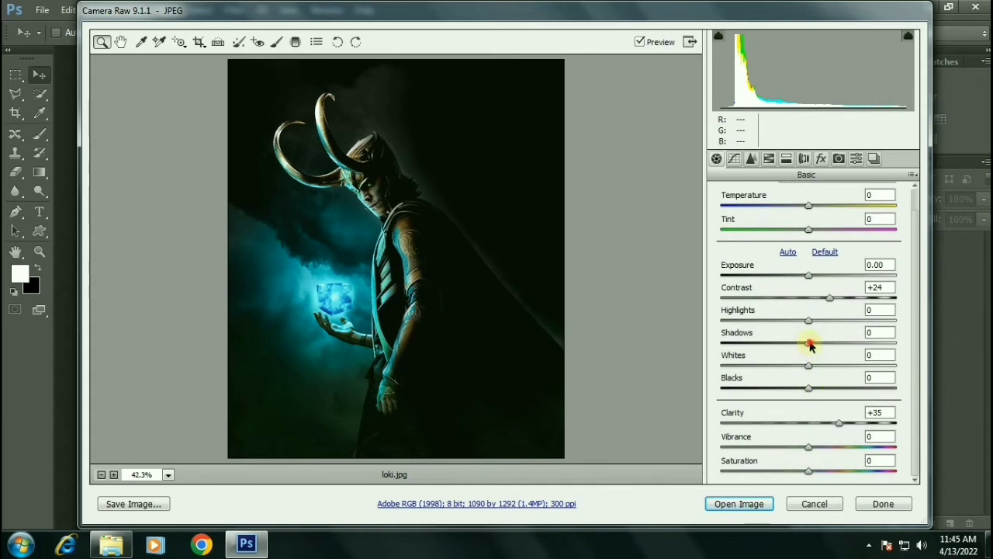
{"action": "left_click_drag", "start_coordinate": [782, 344], "coordinate": [769, 342]}
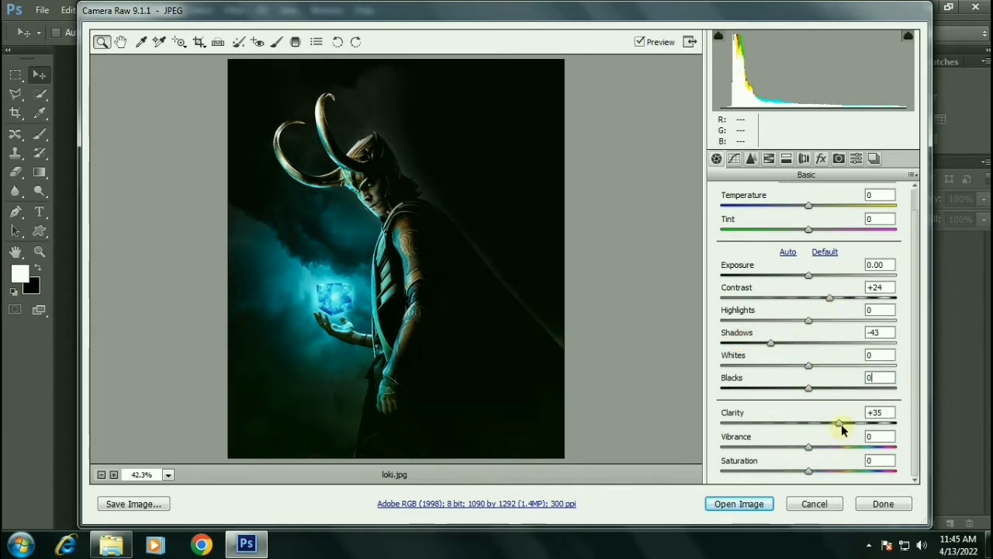
{"action": "left_click_drag", "start_coordinate": [842, 424], "coordinate": [840, 423]}
{"action": "left_click", "coordinate": [755, 159]}
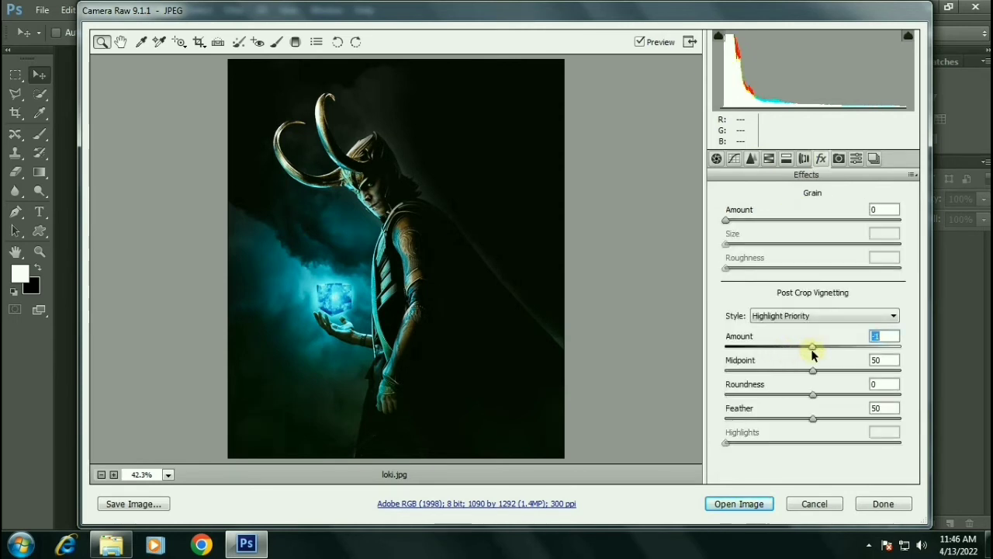
{"action": "left_click", "coordinate": [785, 161]}
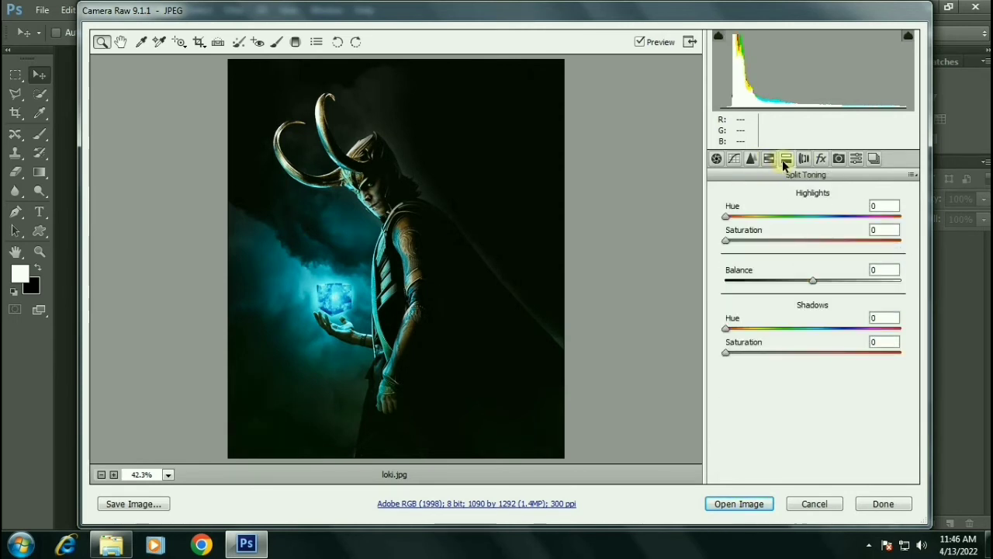
{"action": "left_click", "coordinate": [845, 165]}
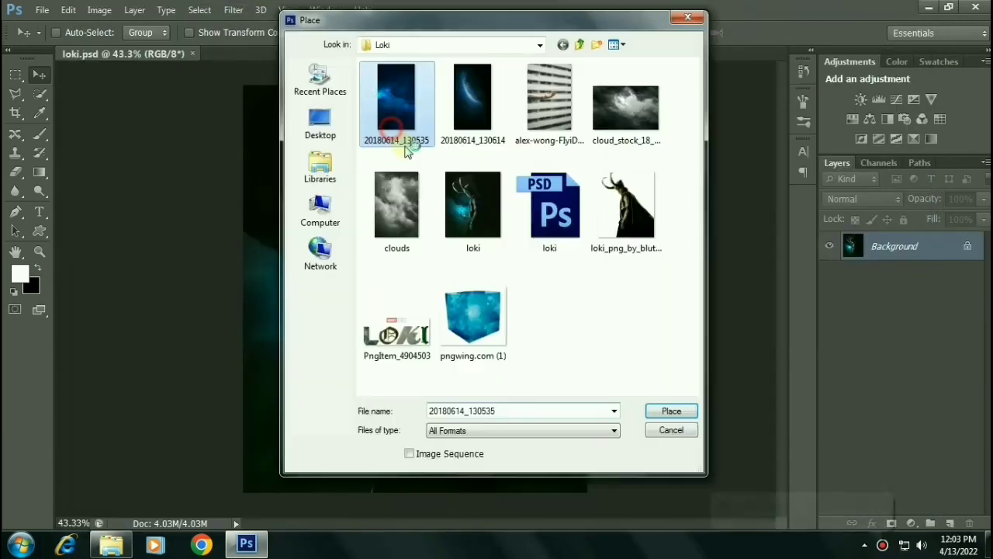
{"action": "double_click", "coordinate": [406, 144]}
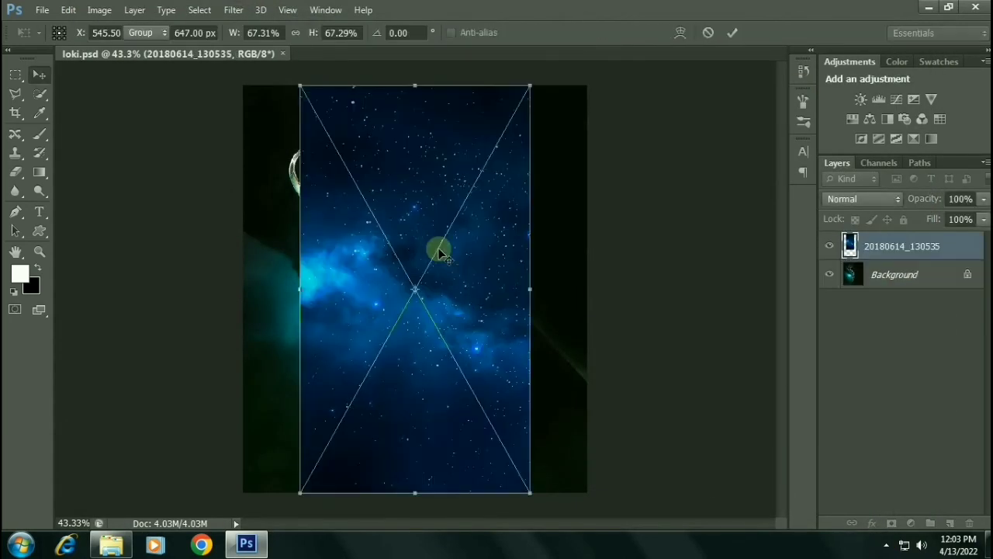
Step: Scale the starfield to cover the canvas and blend it in Linear Dodge
{"action": "left_click_drag", "start_coordinate": [487, 166], "coordinate": [566, 129]}
{"action": "key", "text": "Return"}
{"action": "left_click", "coordinate": [864, 199]}
{"action": "left_click", "coordinate": [860, 200]}
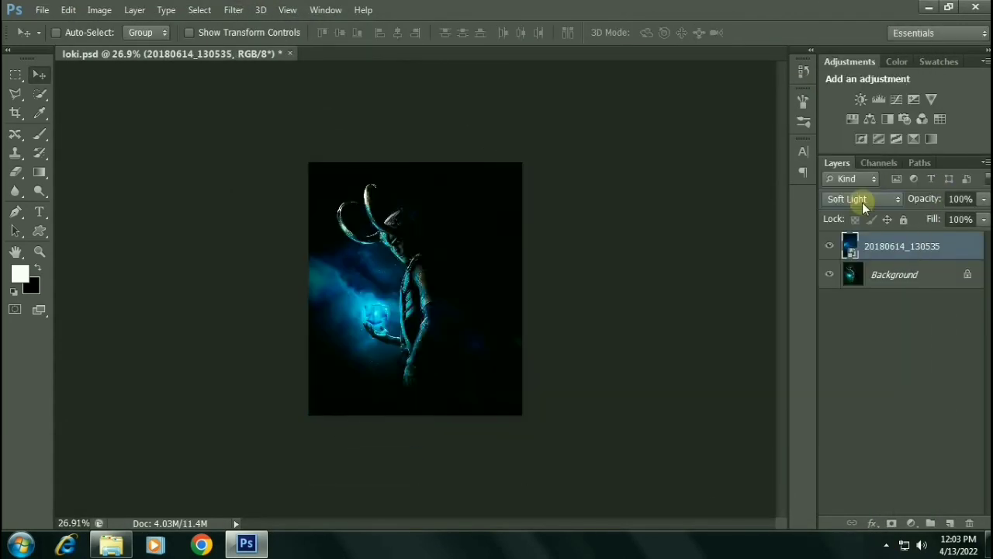
{"action": "scroll", "coordinate": [863, 202], "scroll_direction": "up", "scroll_amount": 2}
{"action": "scroll", "coordinate": [864, 202], "scroll_direction": "up", "scroll_amount": 1}
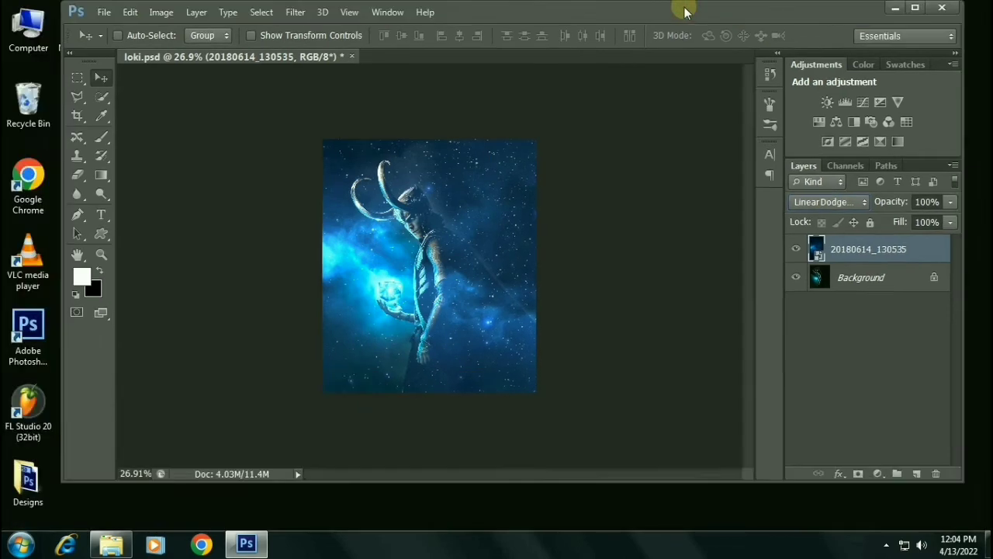
Step: Hide the starfield with a black mask and paint white to reveal it around the hand and cube
{"action": "key", "text": "ctrl+i"}
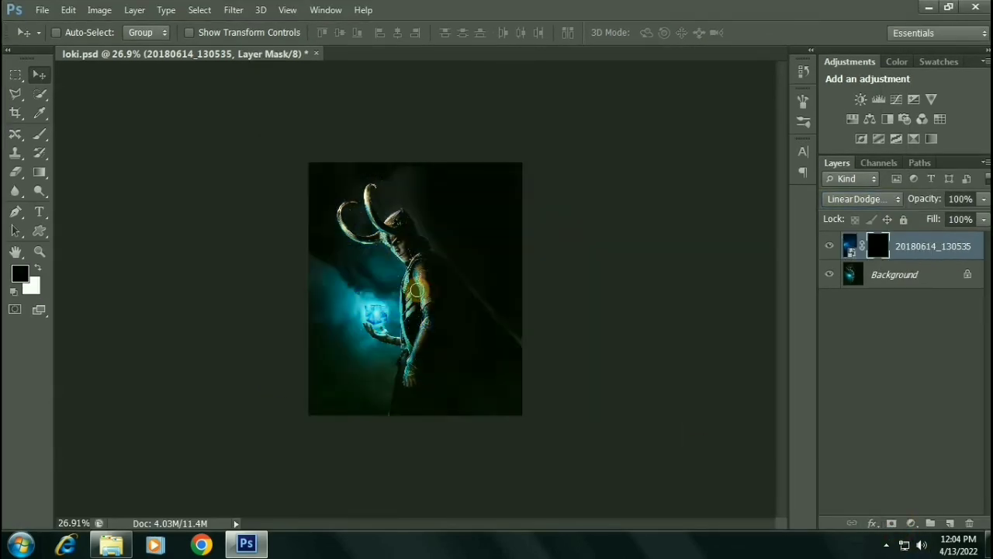
{"action": "key", "text": "b"}
{"action": "key", "text": "x"}
{"action": "mouse_move", "coordinate": [443, 350]}
{"action": "left_mouse_down"}
{"action": "mouse_move", "coordinate": [326, 321]}
{"action": "mouse_move", "coordinate": [405, 339]}
{"action": "left_mouse_up"}
{"action": "scroll", "coordinate": [405, 340], "scroll_direction": "down", "scroll_amount": 1}
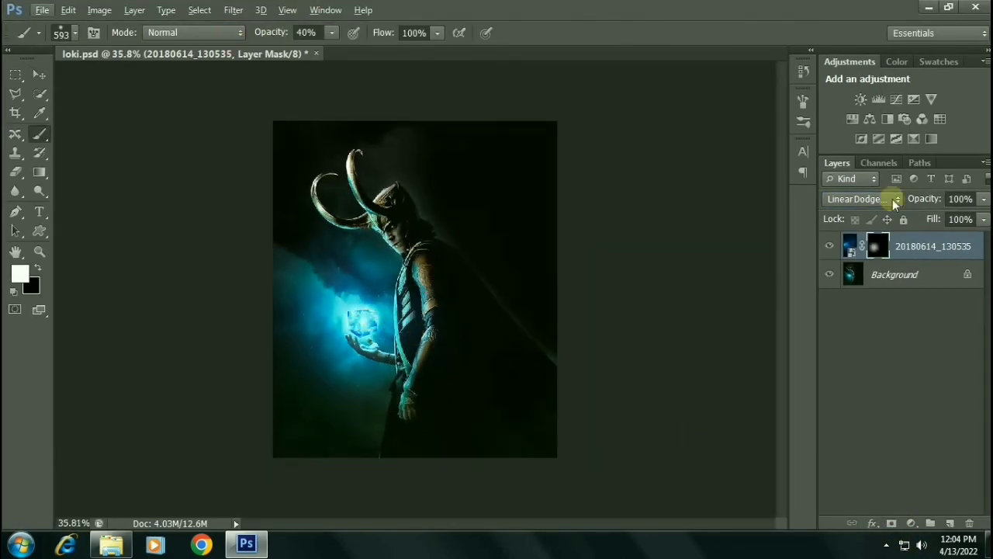